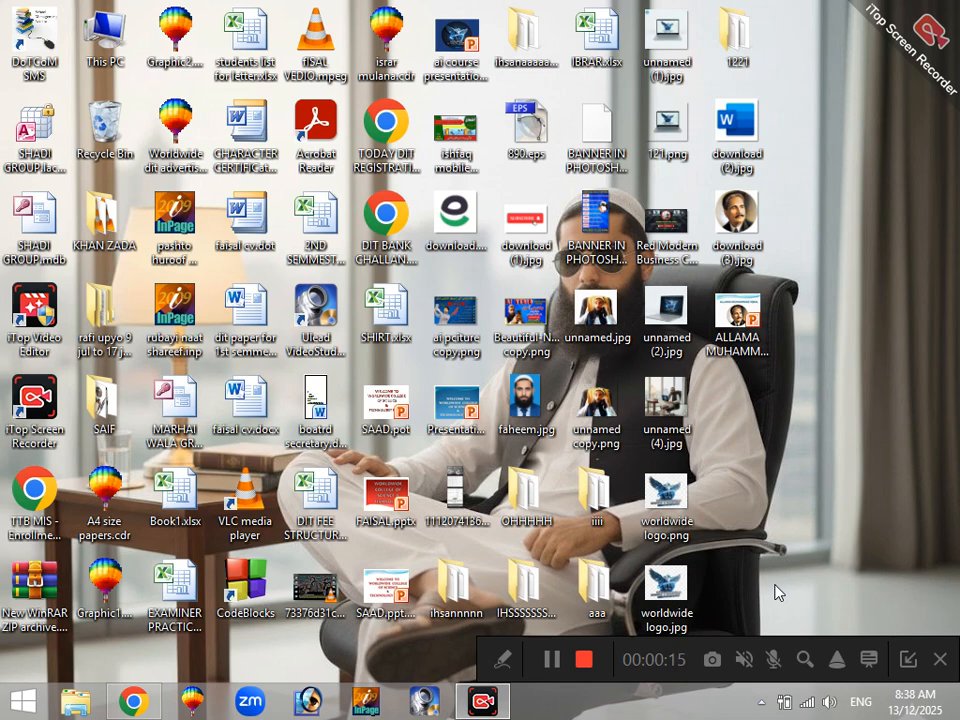
# Step: Minimize the recorder controls and launch Microsoft Word with the Run command winword
pyautogui.click(908, 659)
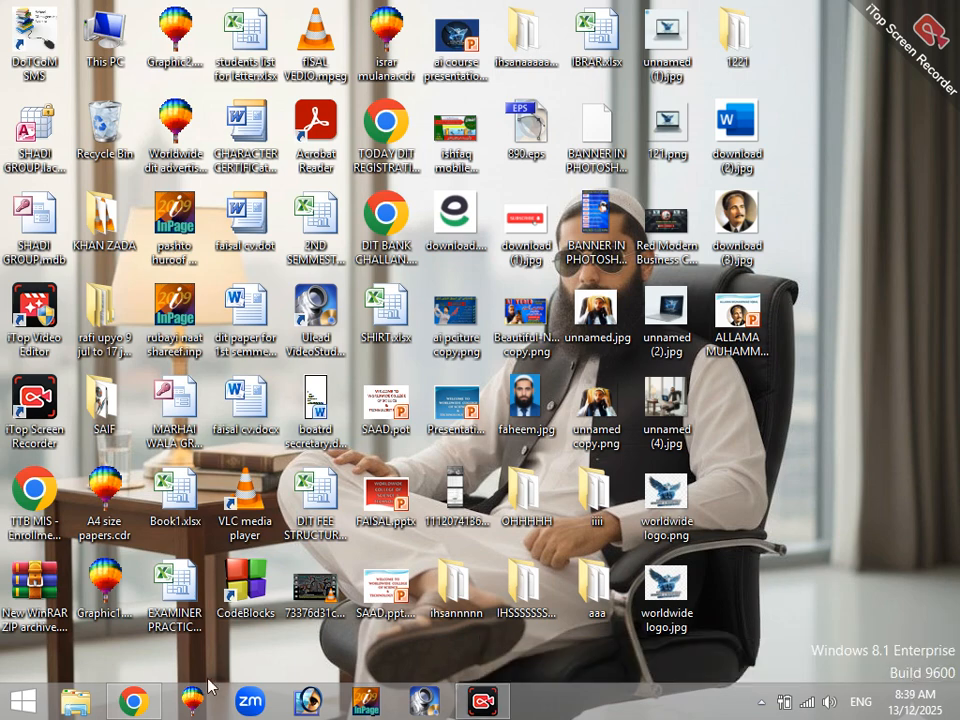
pyautogui.press('super+r')
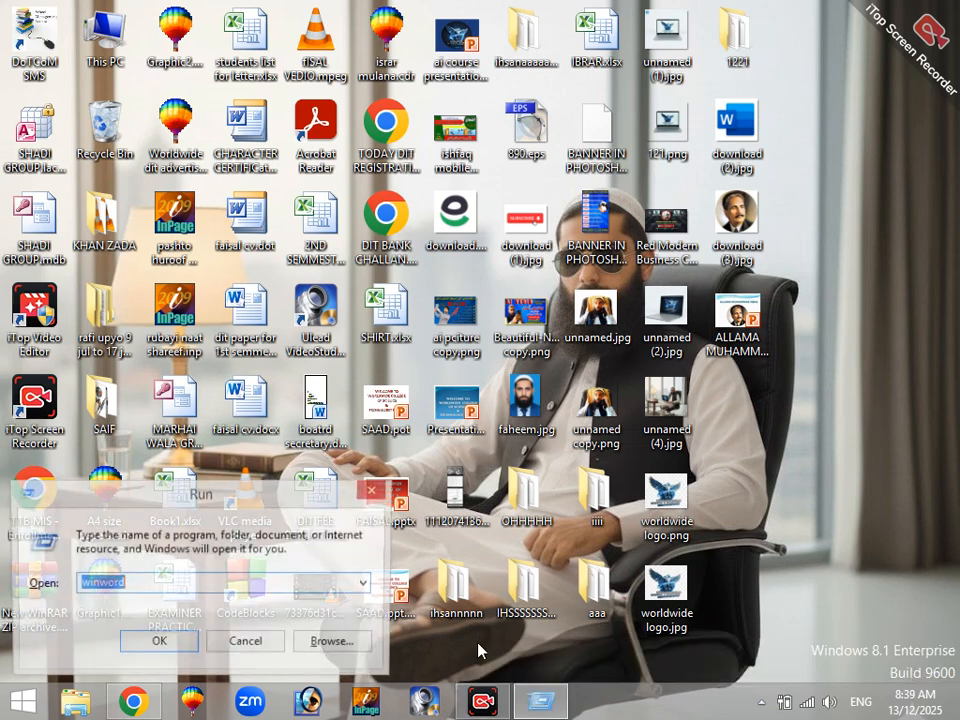
pyautogui.press('Down')
pyautogui.press('Up')
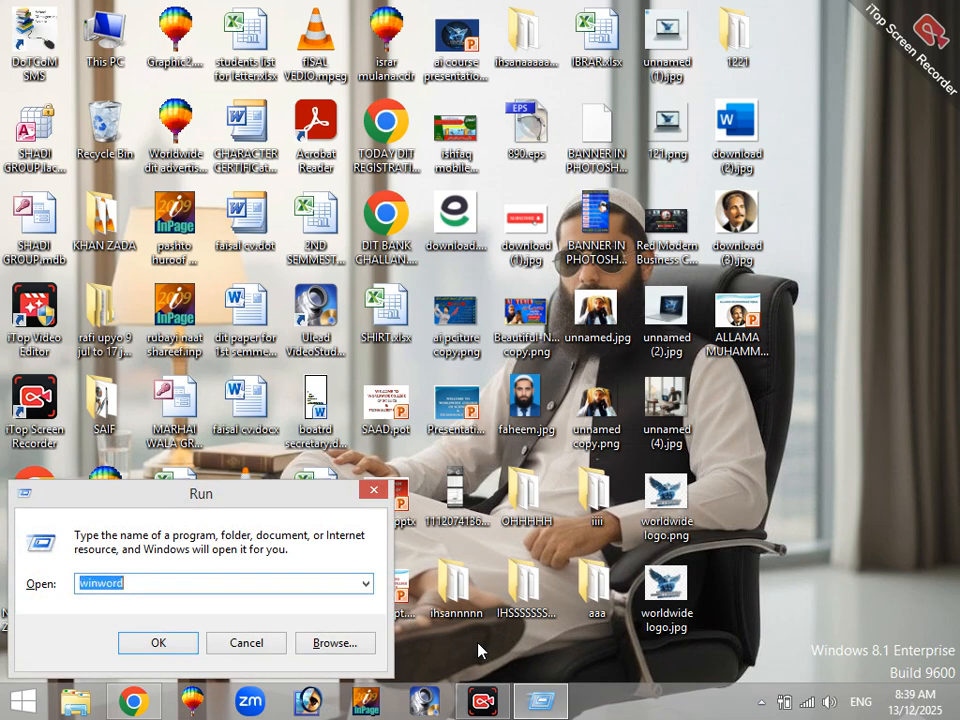
pyautogui.press('Return')
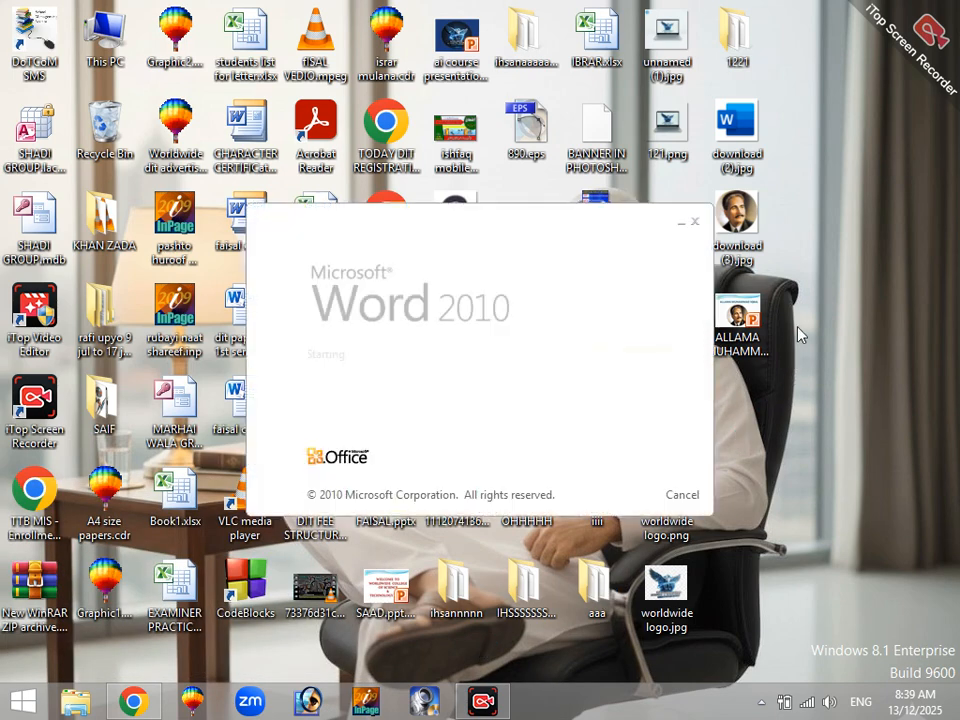
pyautogui.rightClick(818, 272)
pyautogui.click(835, 342)
pyautogui.rightClick(836, 257)
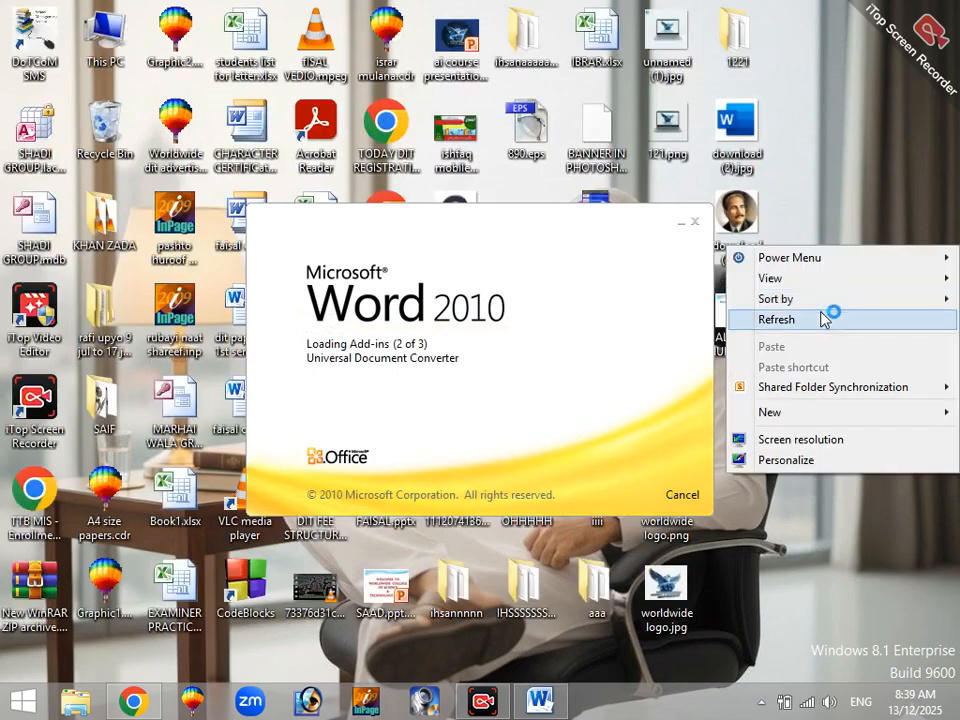
pyautogui.click(833, 318)
pyautogui.rightClick(836, 230)
pyautogui.click(836, 308)
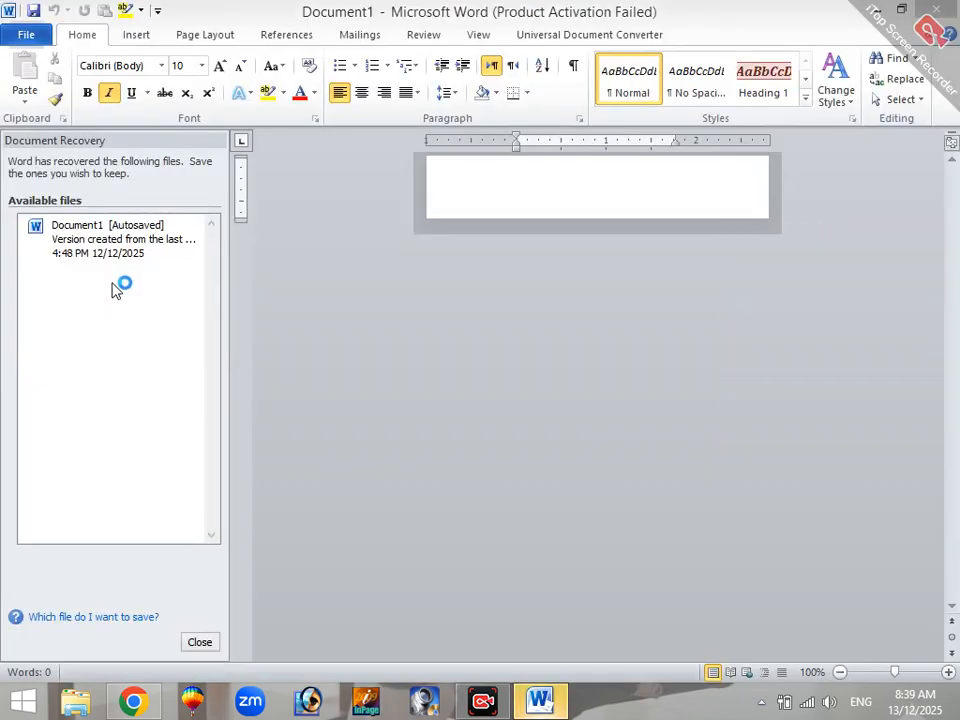
# Step: Close the document recovery list and dismiss the Office activation wizard
pyautogui.click(205, 641)
pyautogui.click(452, 284)
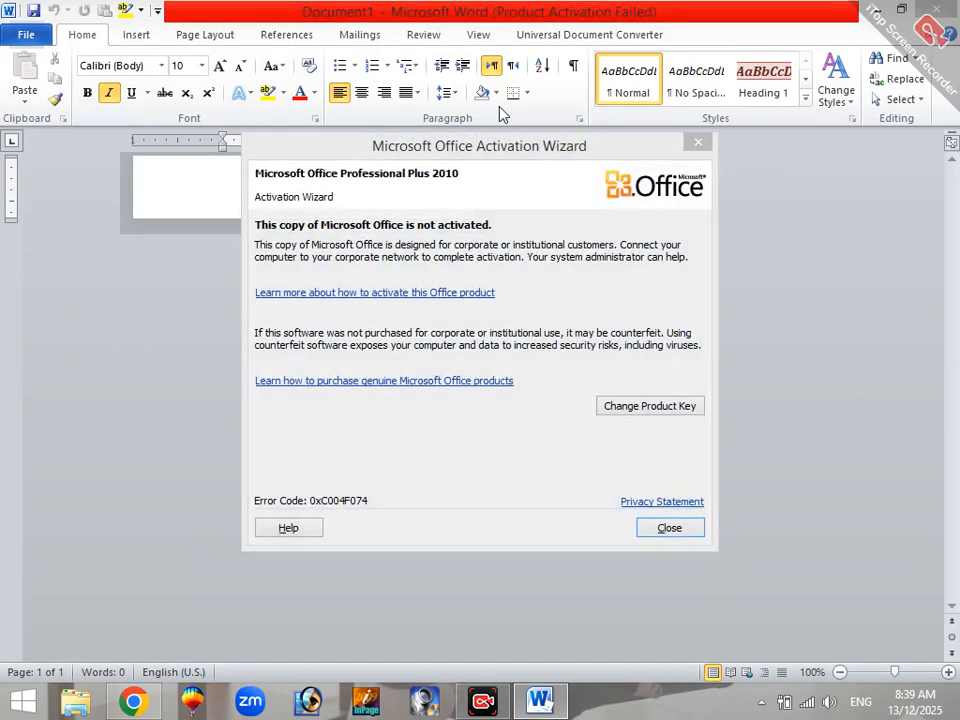
pyautogui.click(698, 142)
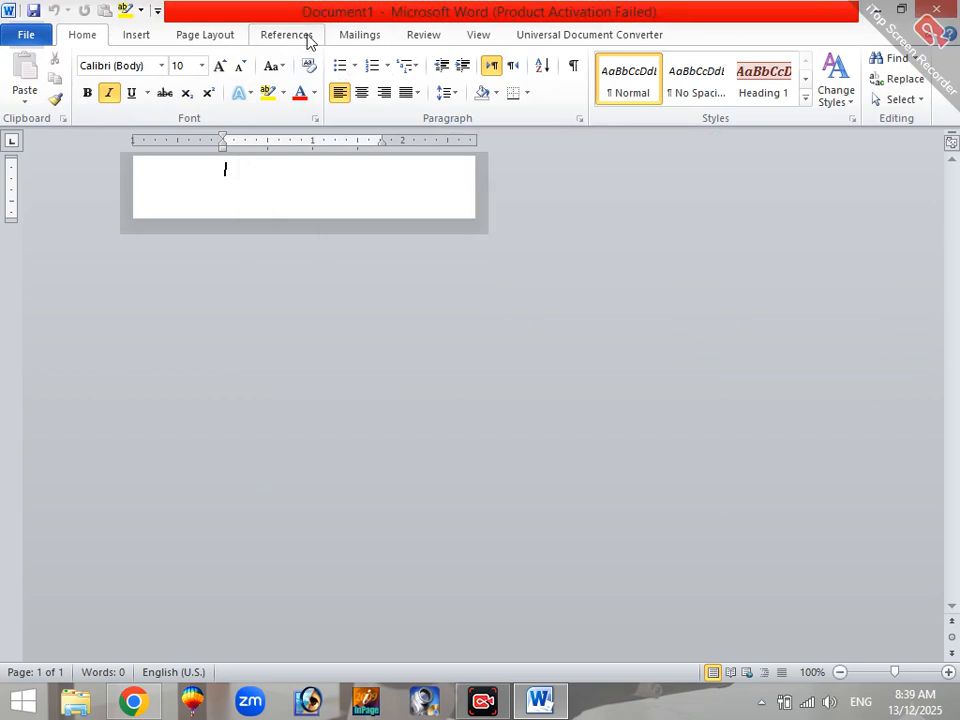
# Step: Set the blank document's paper size to A4 and its orientation to portrait
pyautogui.click(358, 36)
pyautogui.click(204, 36)
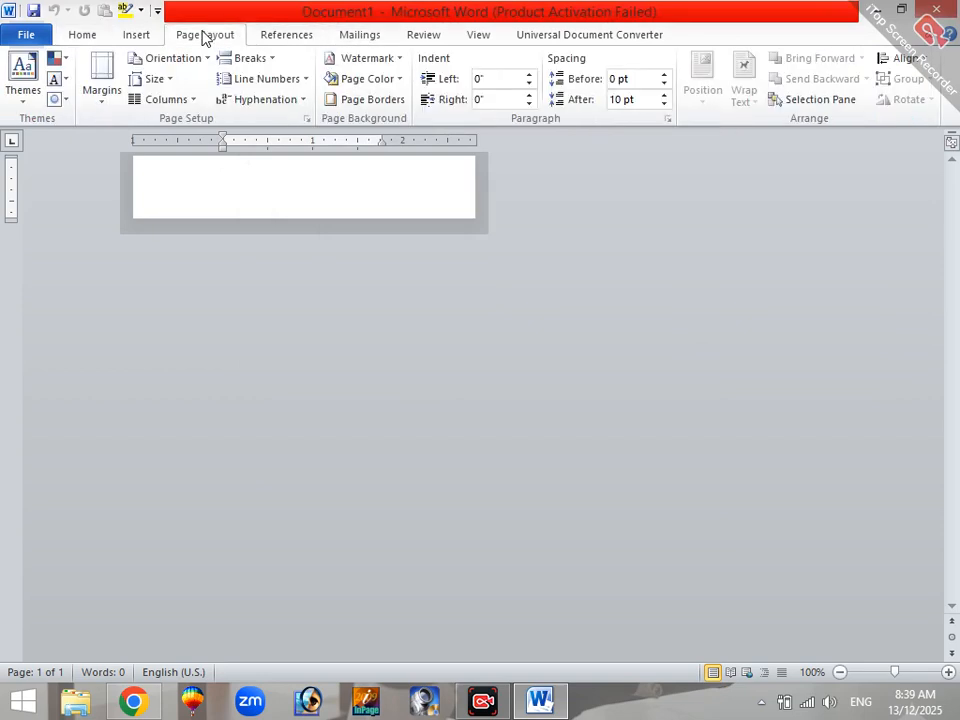
pyautogui.click(160, 80)
pyautogui.click(192, 158)
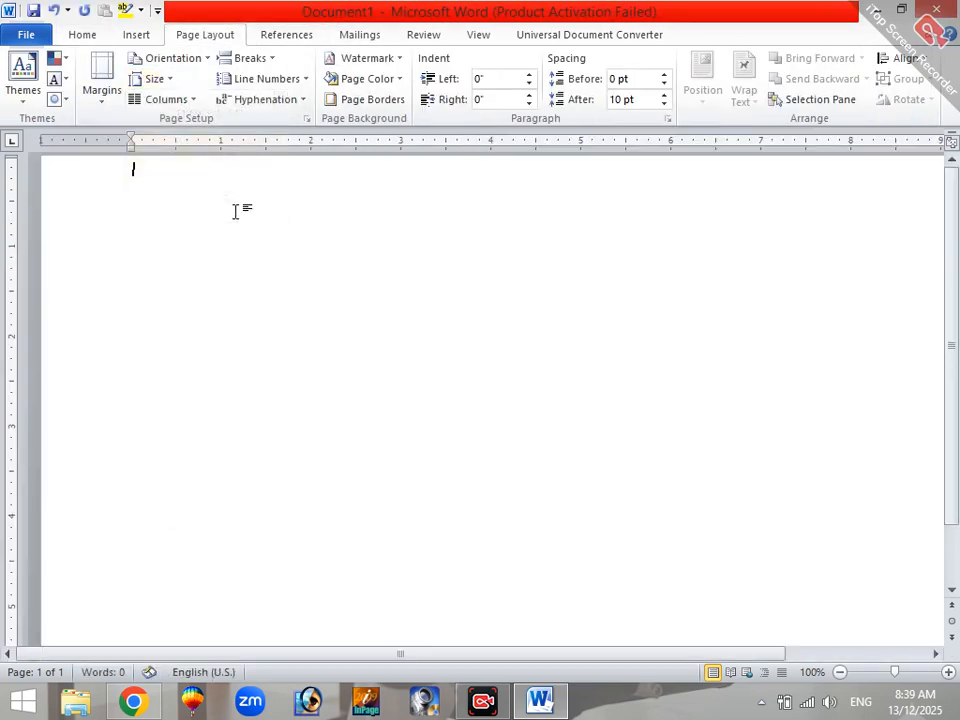
pyautogui.click(172, 58)
pyautogui.click(202, 132)
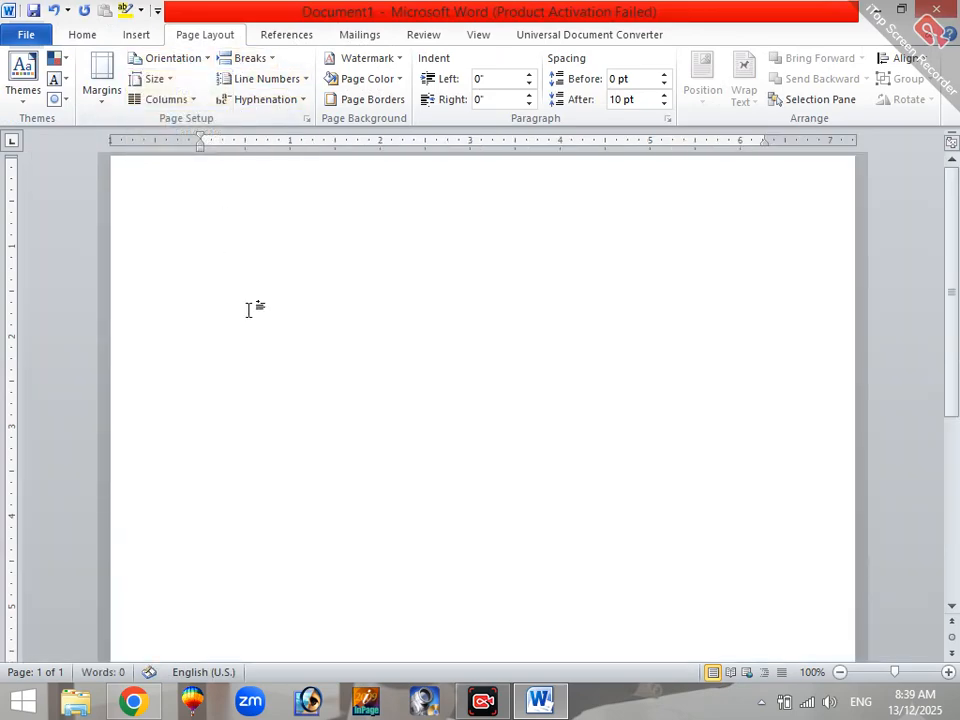
pyautogui.click(260, 310)
pyautogui.click(295, 36)
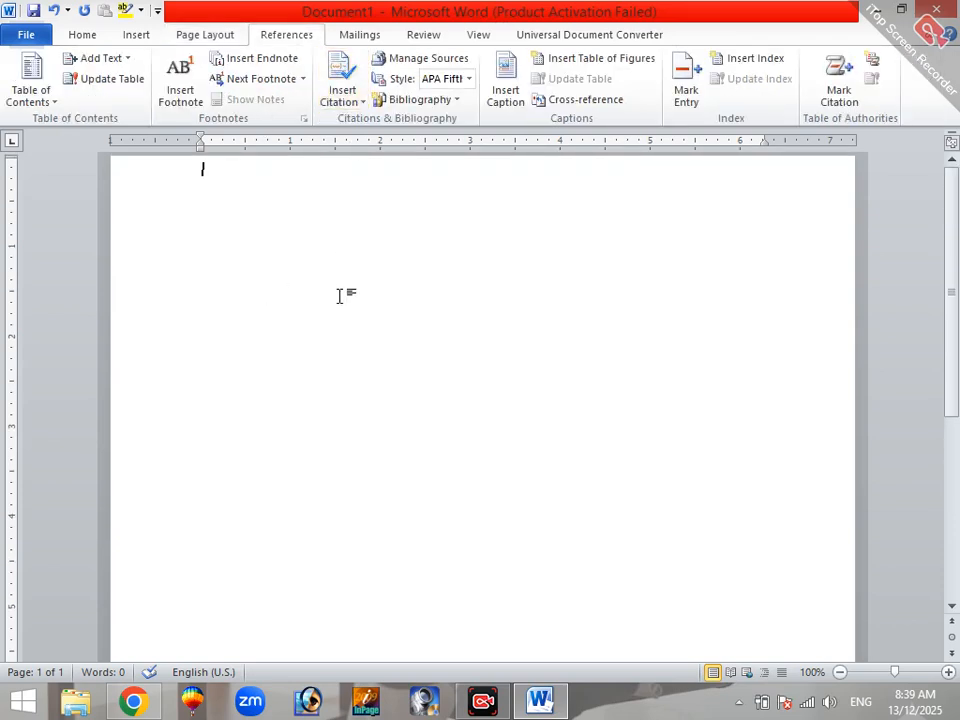
pyautogui.click(368, 36)
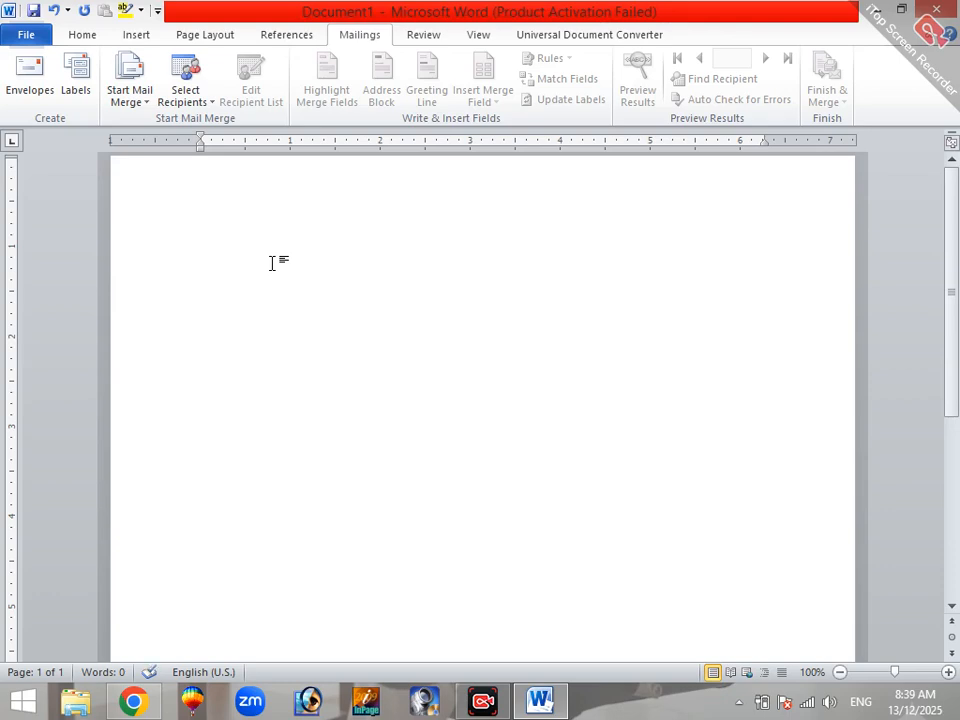
# Step: Enter the heading "WORLDWIDE COLLEGE OF SCIENCE & TECHNOLOGY KARAK" on the first line of the page
pyautogui.write('WORLDWIDE')
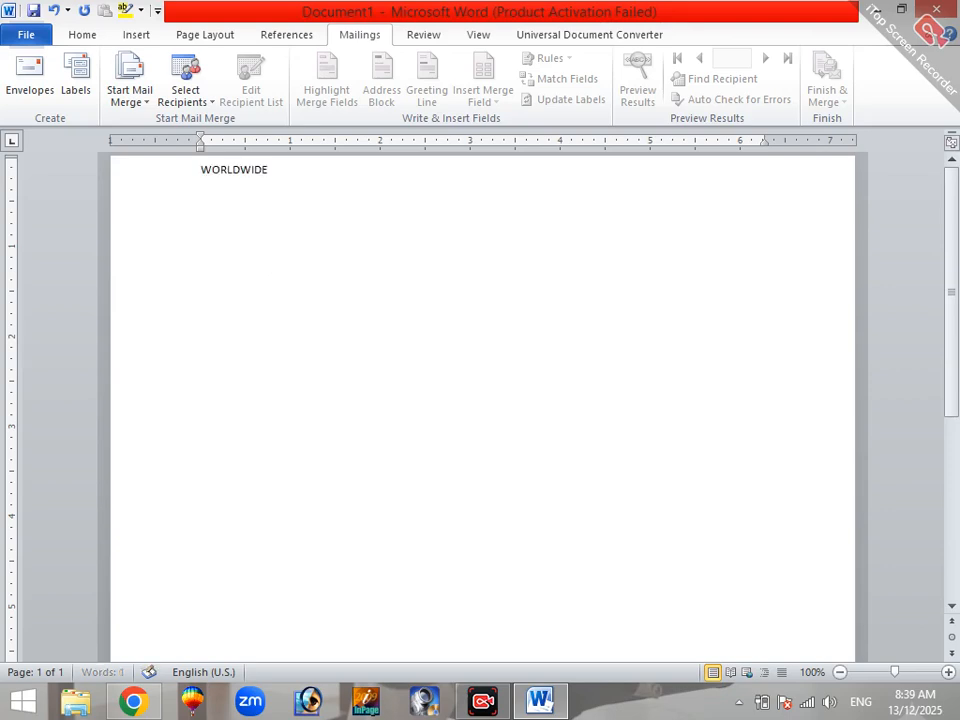
pyautogui.write(' COLLEGE ')
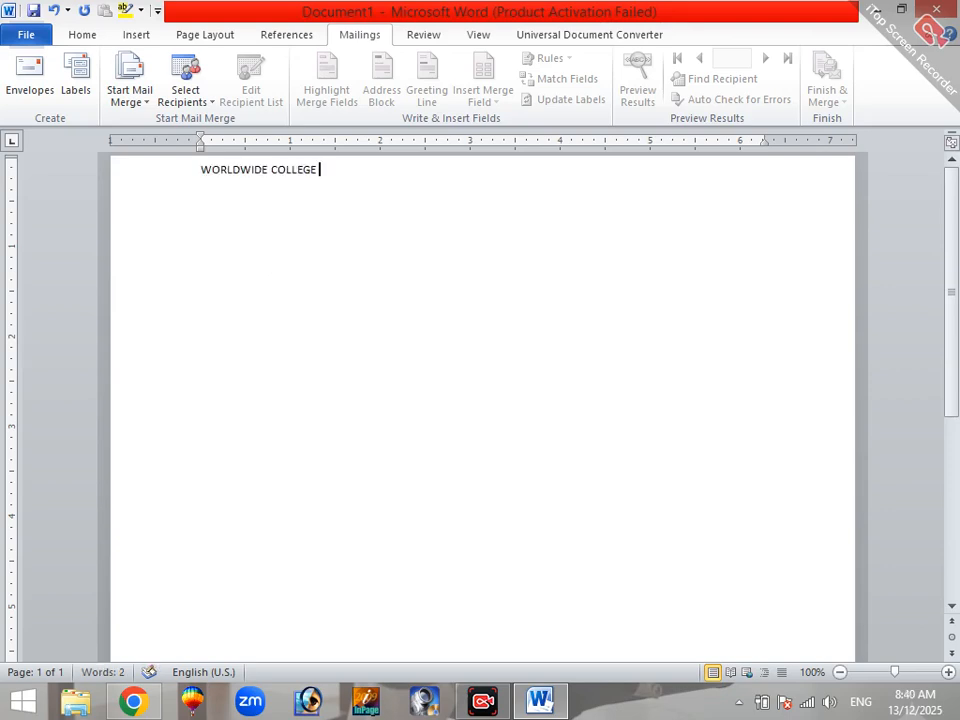
pyautogui.write('OF SCIENCE & TECHNOLOGY ')
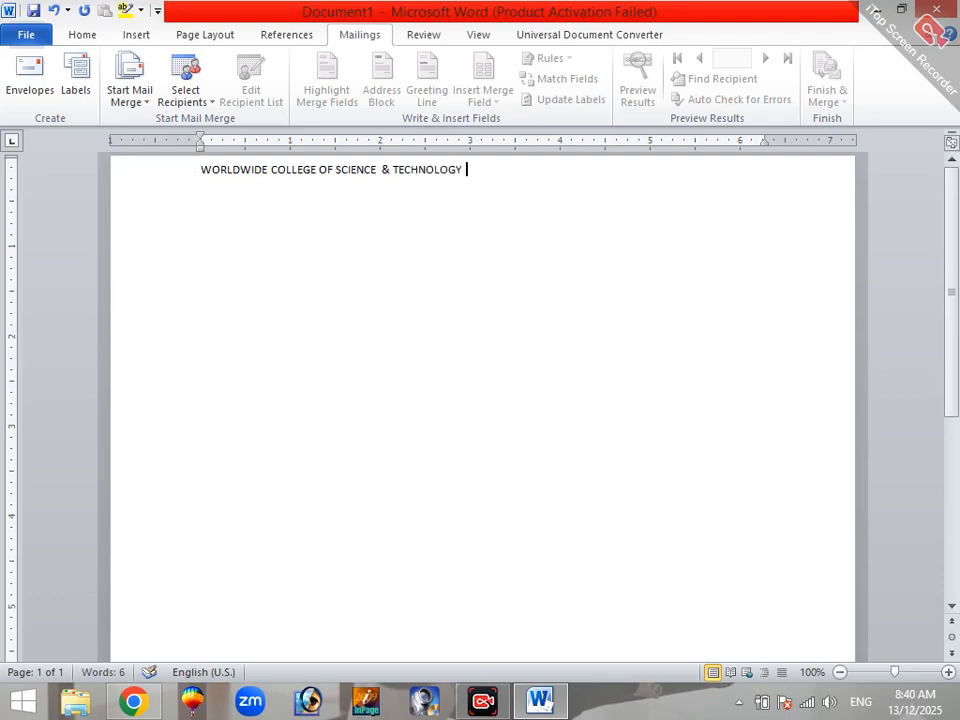
pyautogui.write('KARAK')
# Step: Enlarge the whole college heading to 18 pt so it fits on a single line
pyautogui.hotkey('ctrl', 'a')
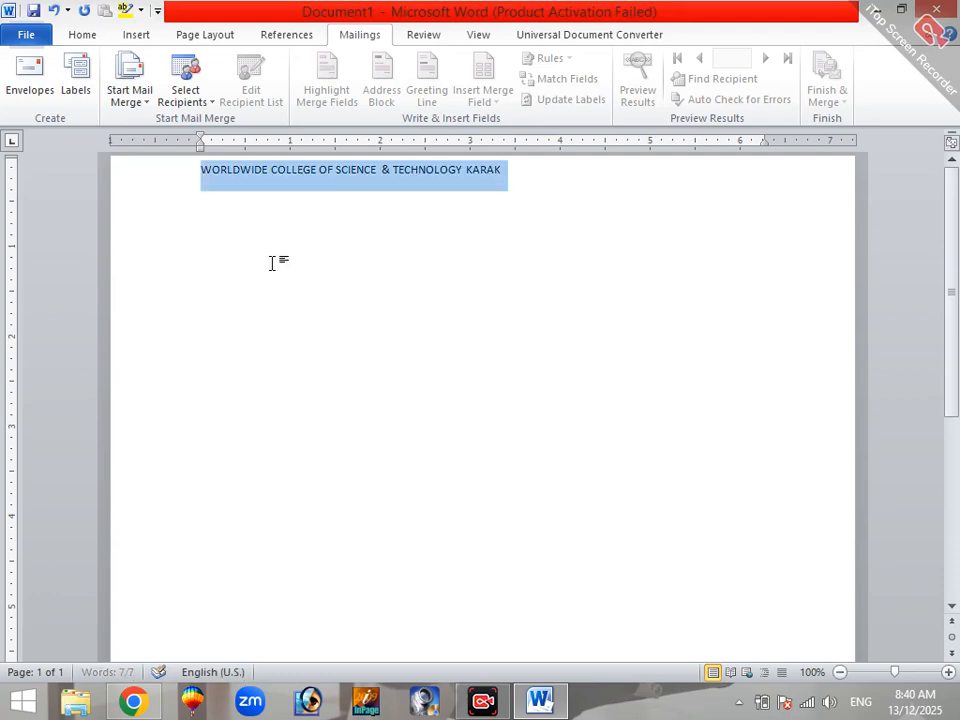
pyautogui.hotkey('ctrl', 'shift', '.')
pyautogui.hotkey('ctrl', 'shift', '.')
pyautogui.hotkey('ctrl', 'shift', '.')
pyautogui.hotkey('ctrl', 'shift', '.')
pyautogui.hotkey('ctrl', 'shift', '.')
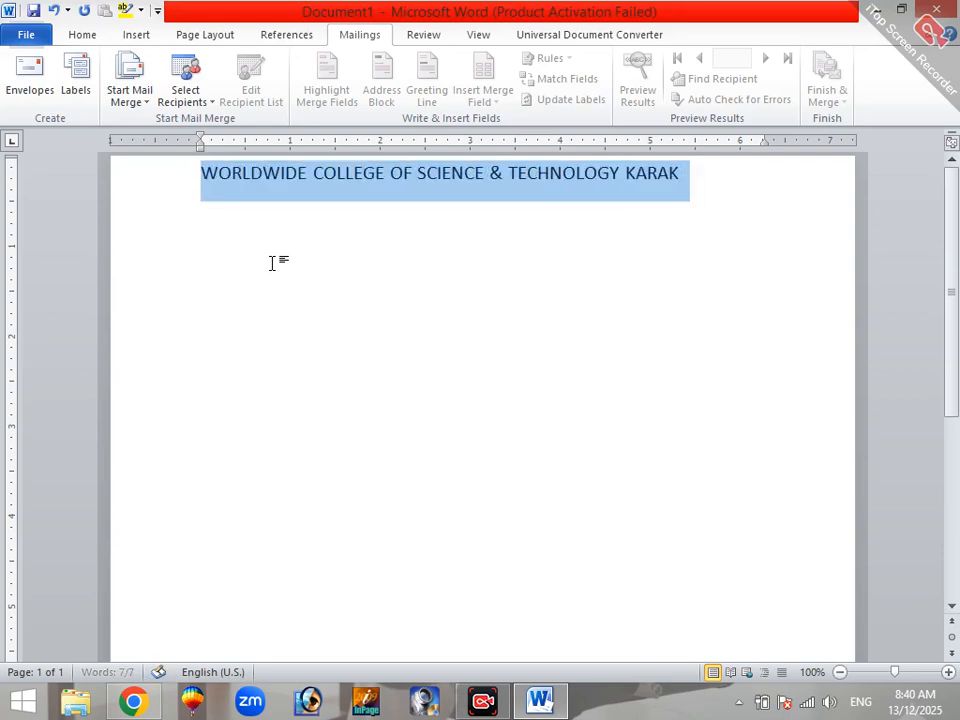
pyautogui.hotkey('ctrl', 'shift', '.')
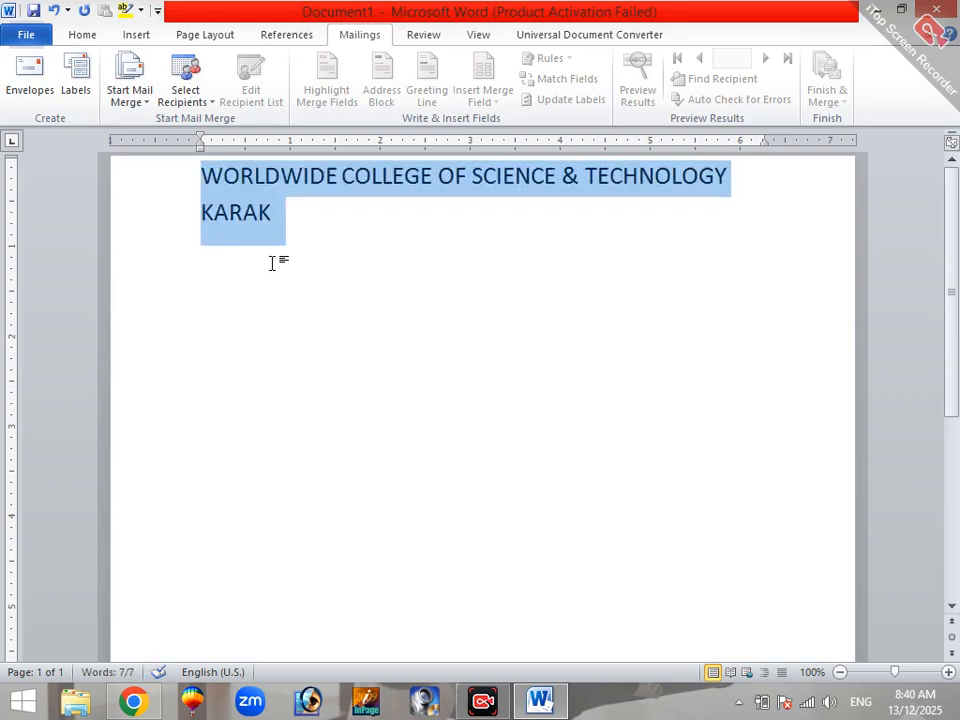
pyautogui.hotkey('ctrl', 'shift', ',')
# Step: Add the date 13/12/2025 on a new line below the heading
pyautogui.click(733, 206)
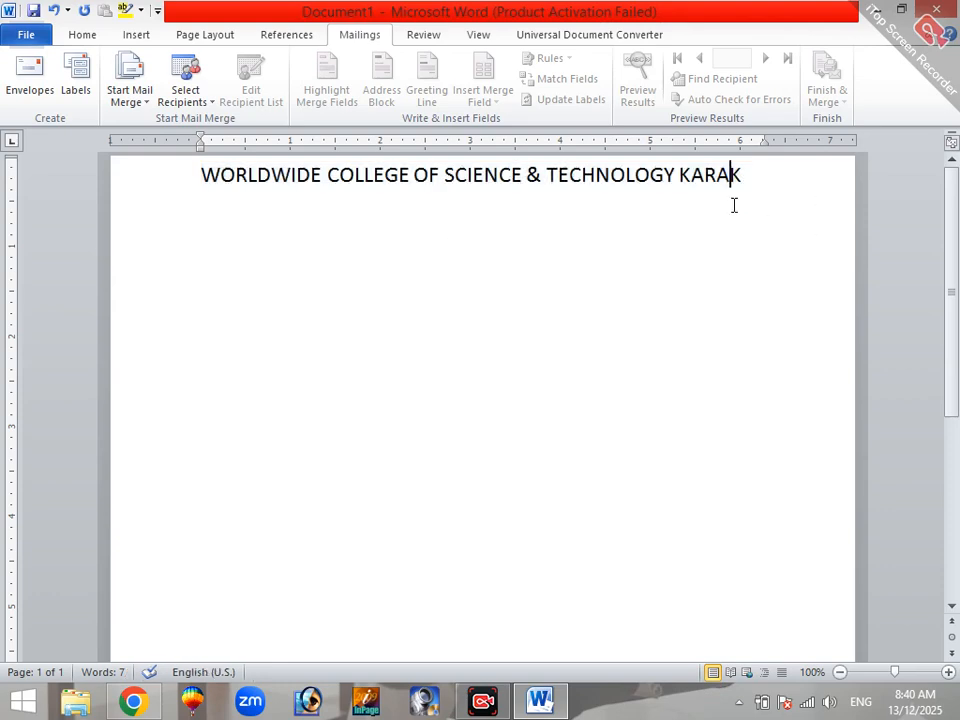
pyautogui.press('Return')
pyautogui.write('13/12/2025')
# Step: Right-align the date line and underline the date
pyautogui.moveTo(416, 253); pyautogui.dragTo(196, 251)
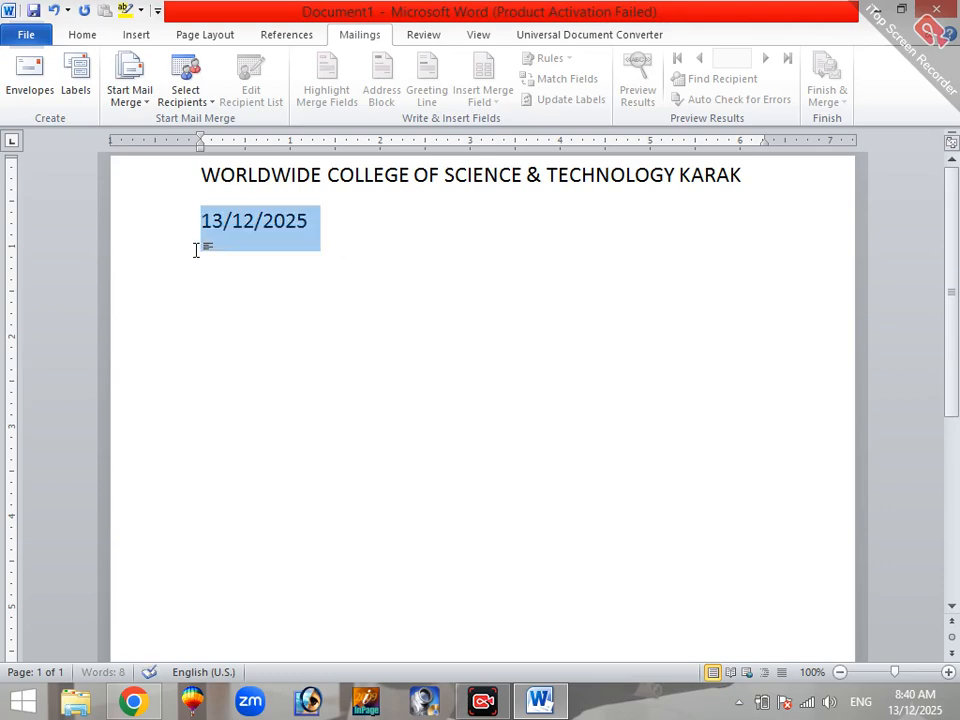
pyautogui.click(80, 35)
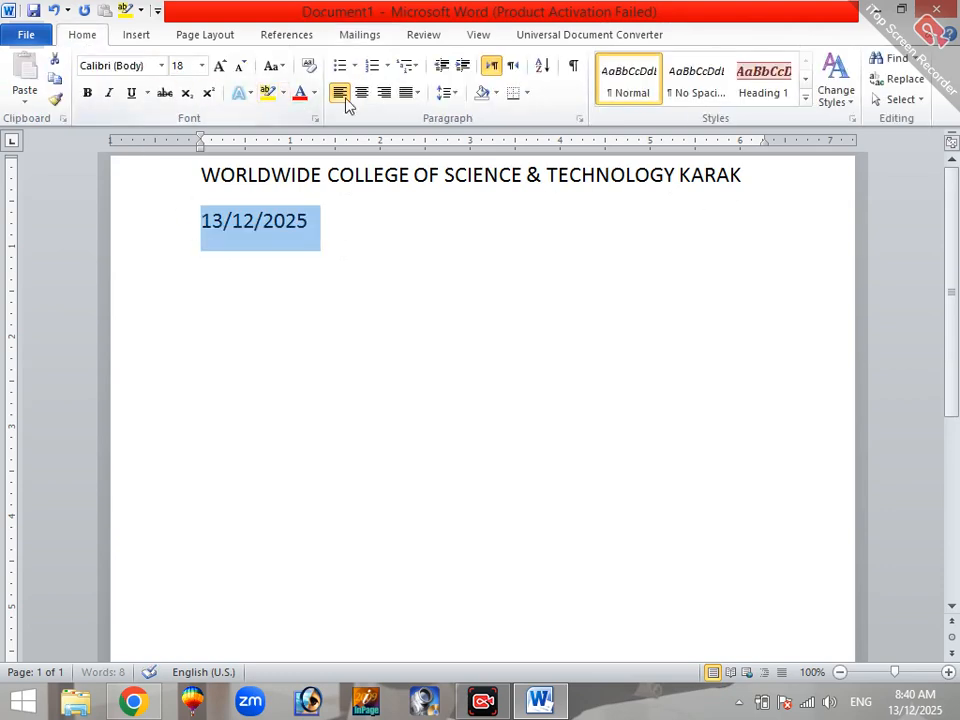
pyautogui.click(385, 93)
pyautogui.click(787, 224)
pyautogui.moveTo(787, 224); pyautogui.dragTo(655, 222)
pyautogui.click(131, 92)
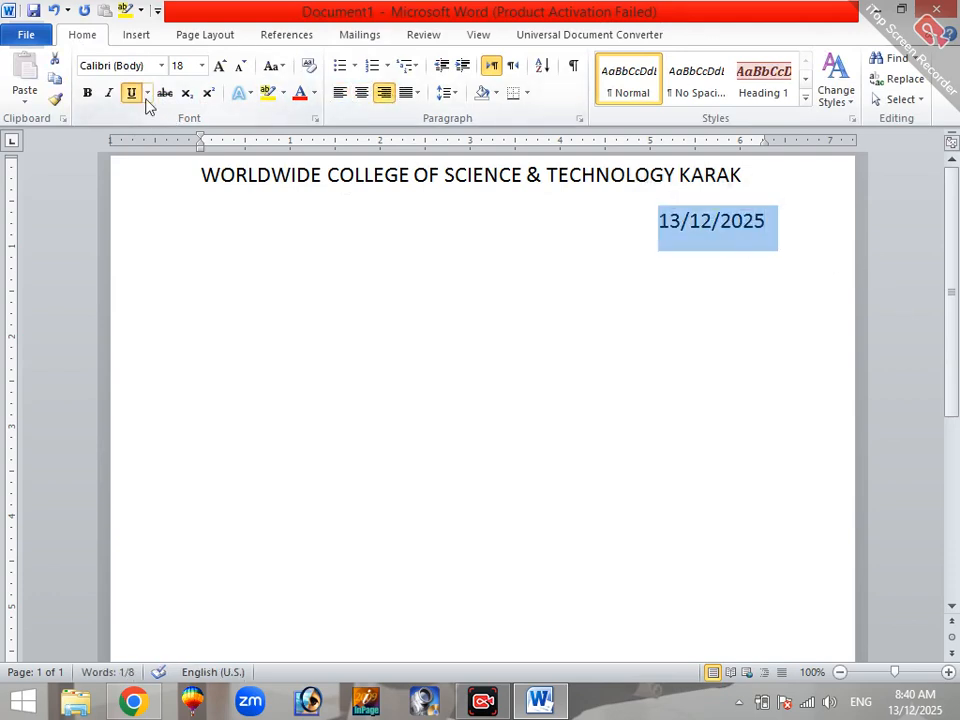
# Step: Add a new line below the date, left-aligned and without underline
pyautogui.click(823, 238)
pyautogui.press('Return')
pyautogui.press('Return')
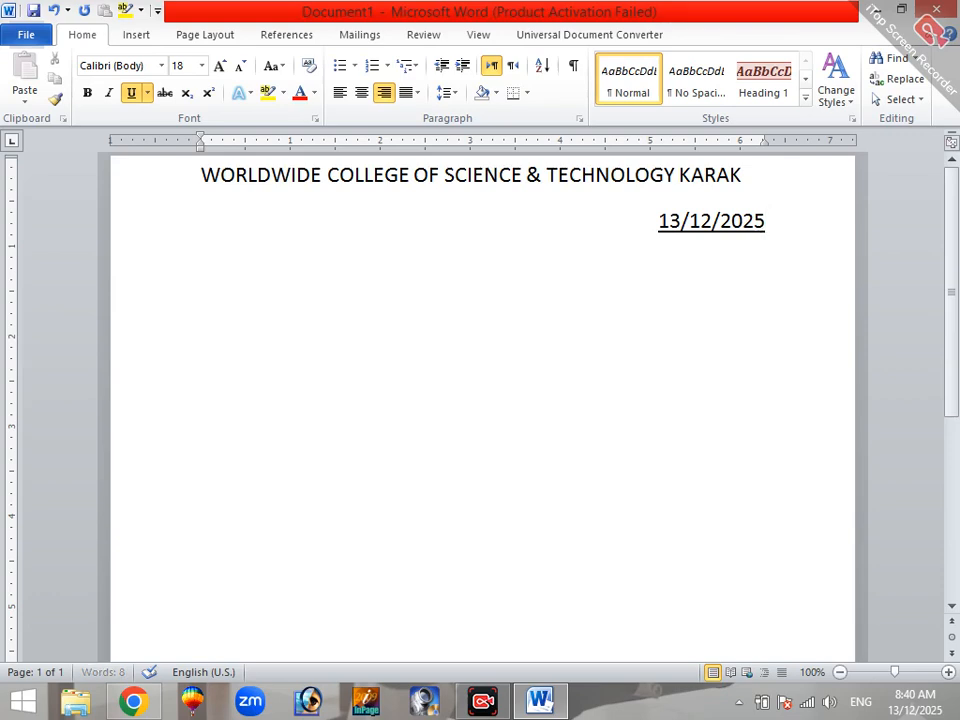
pyautogui.press('BackSpace')
pyautogui.click(340, 92)
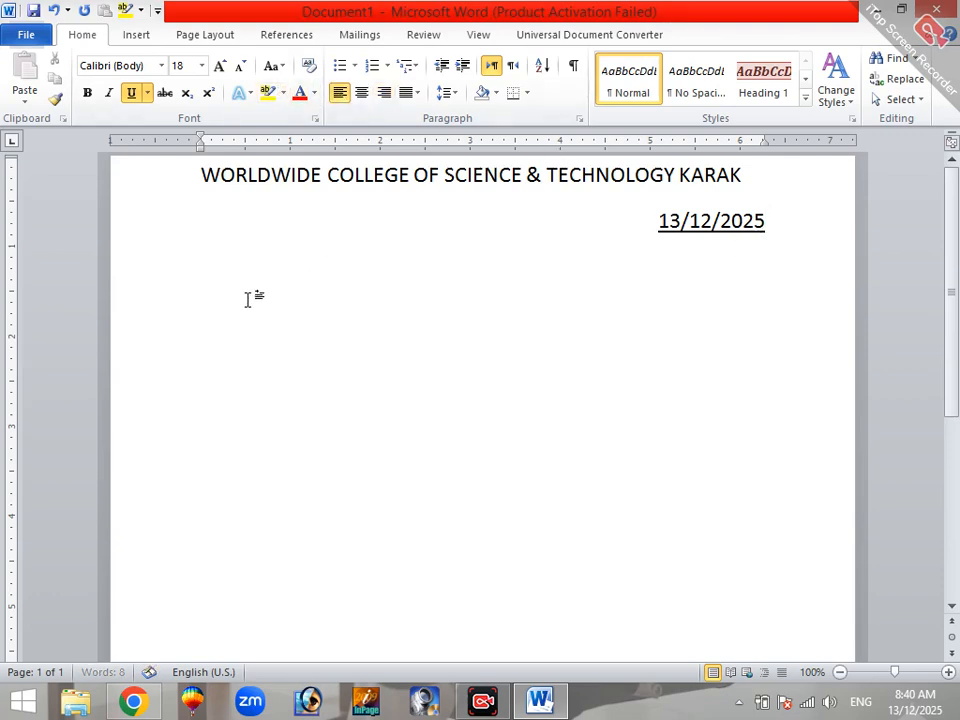
pyautogui.click(131, 95)
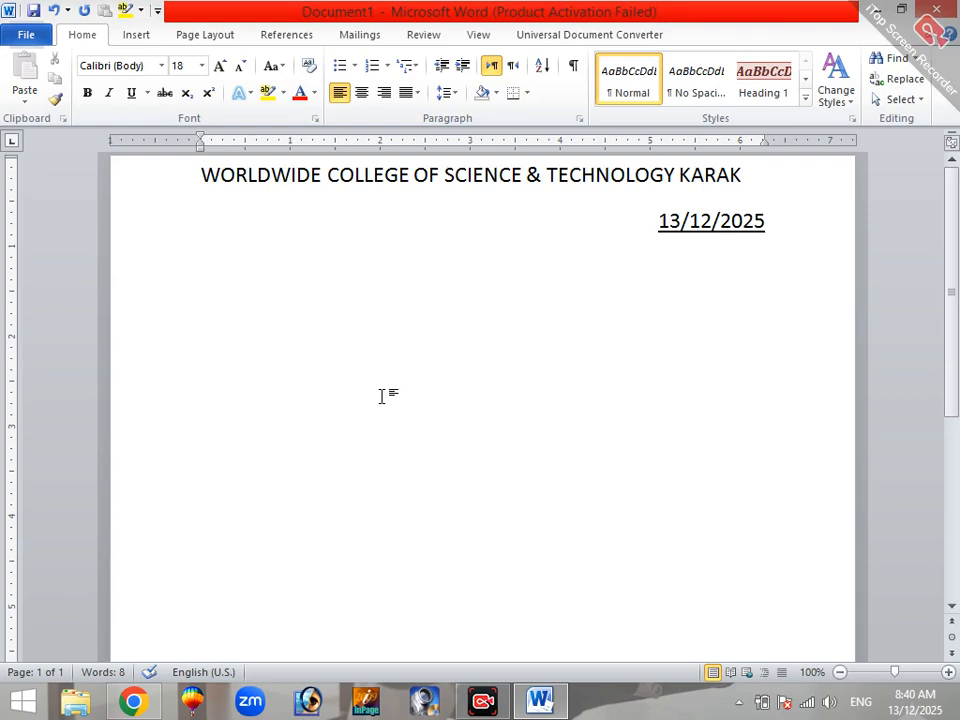
pyautogui.write('dEAR')
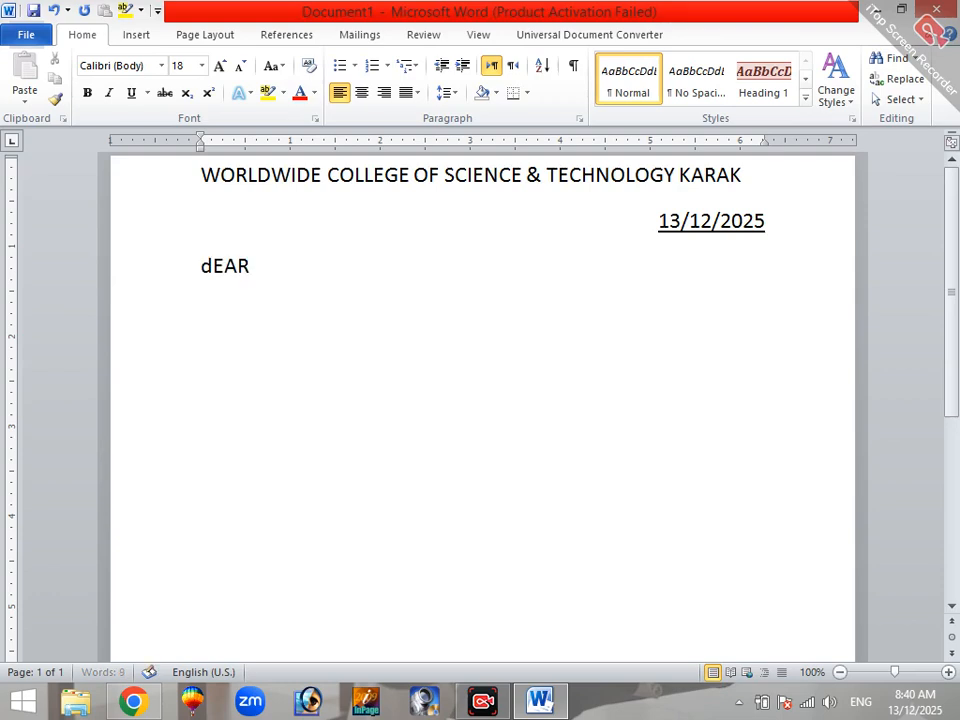
pyautogui.press('BackSpace')
pyautogui.press('BackSpace')
pyautogui.press('BackSpace')
pyautogui.press('BackSpace')
pyautogui.write('DERA')
pyautogui.press('BackSpace')
pyautogui.press('BackSpace')
pyautogui.press('BackSpace')
pyautogui.press('BackSpace')
pyautogui.click(359, 35)
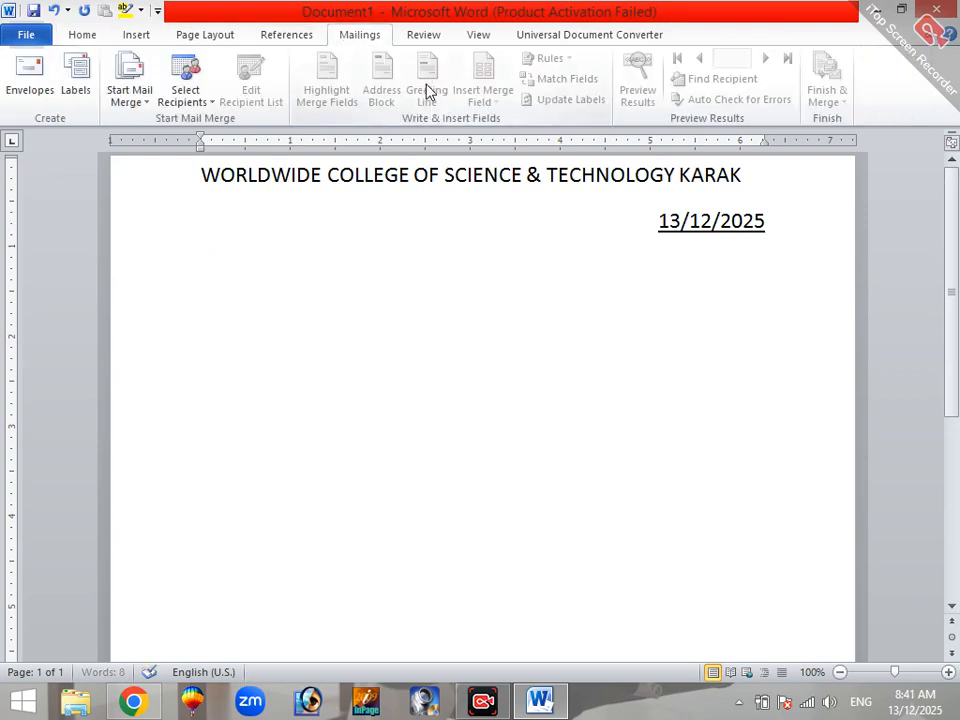
pyautogui.write('dERA')
pyautogui.press('BackSpace')
pyautogui.press('BackSpace')
pyautogui.press('BackSpace')
pyautogui.press('BackSpace')
pyautogui.press('BackSpace')
pyautogui.press('BackSpace')
# Step: Write a left-aligned salutation of "Dear", the recipient's first name and an exclamation mark, with the recipient's town and a period on the line below
pyautogui.hotkey('ctrl', 'l')
pyautogui.write('Dear ')
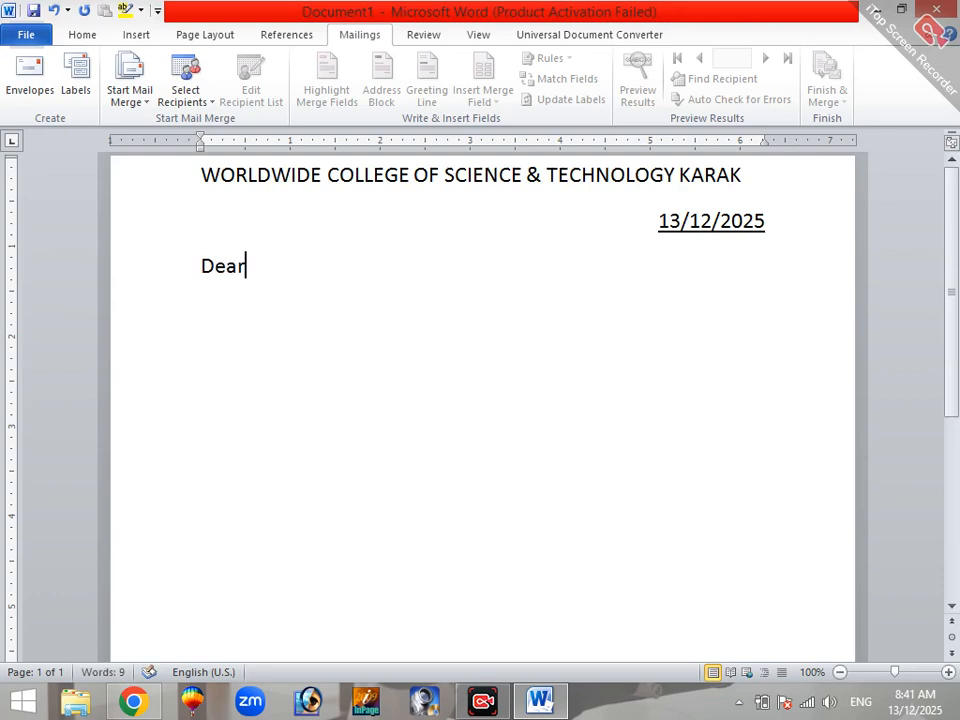
pyautogui.write('Reema')
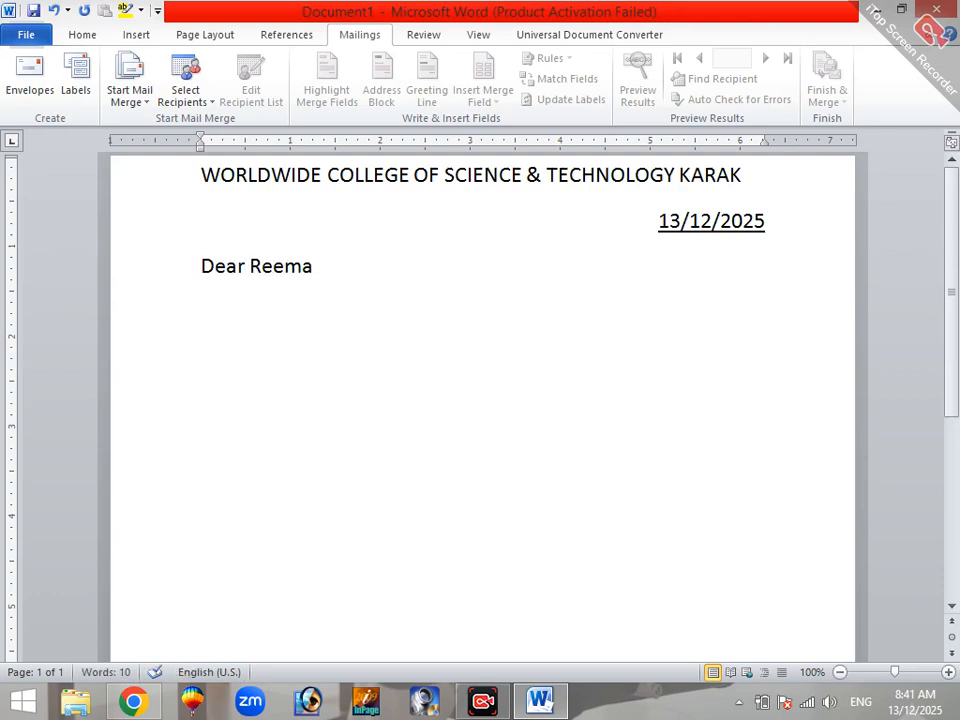
pyautogui.write('!')
pyautogui.press('Return')
pyautogui.write('Lachi')
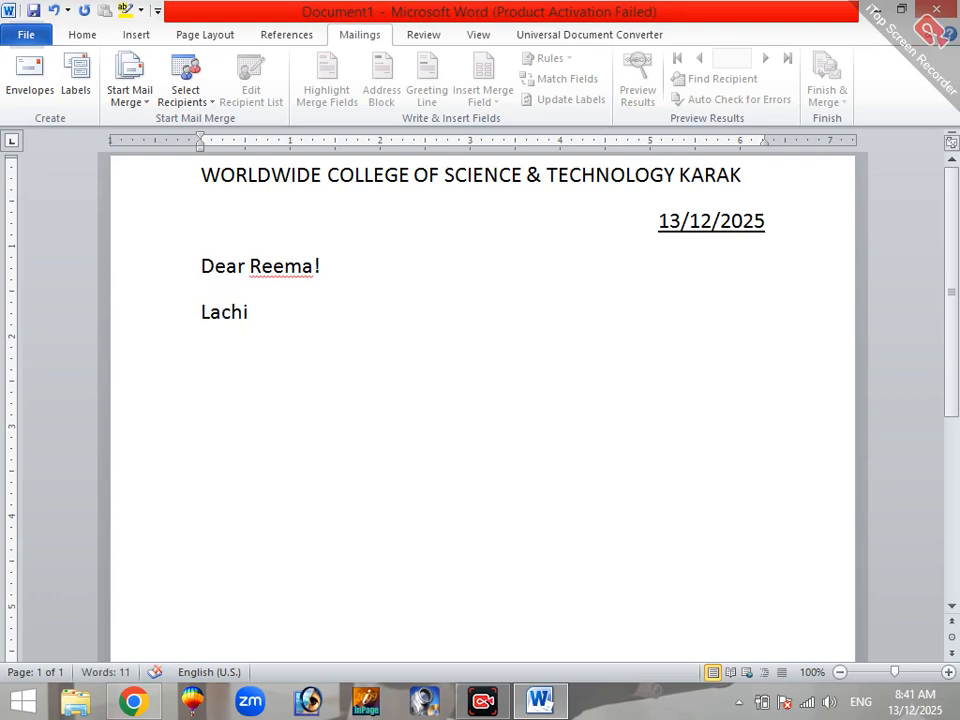
pyautogui.write('.')
# Step: Start a new paragraph below the town line with the greeting "Assalam Alaikum!"
pyautogui.press('Return')
pyautogui.write('Assala')
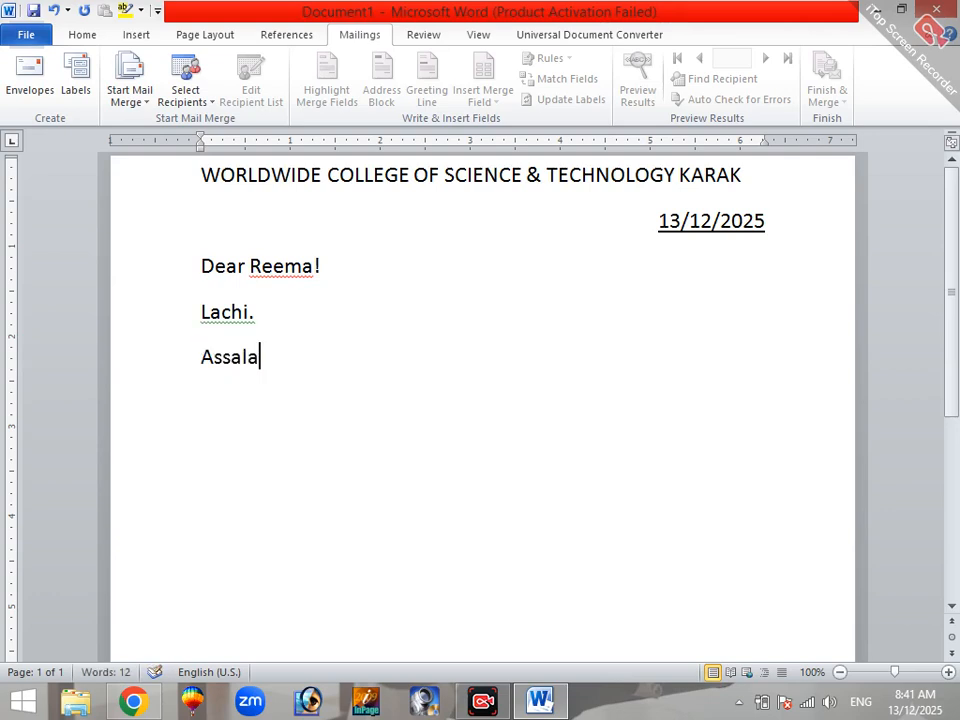
pyautogui.write('m Ula')
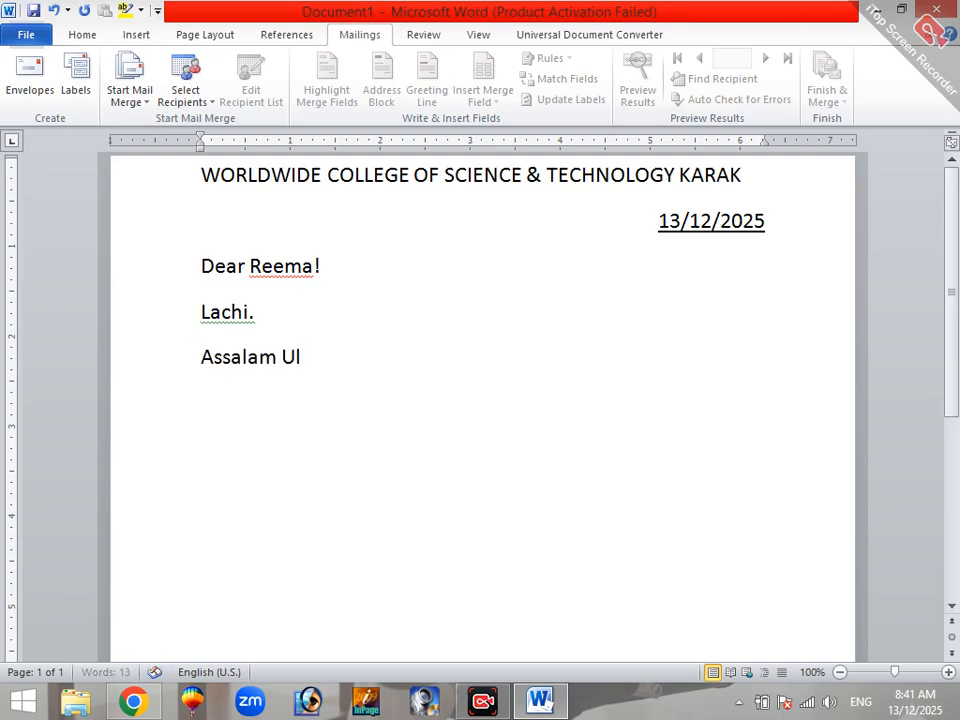
pyautogui.press('BackSpace')
pyautogui.press('BackSpace')
pyautogui.press('BackSpace')
pyautogui.write('Alaikum')
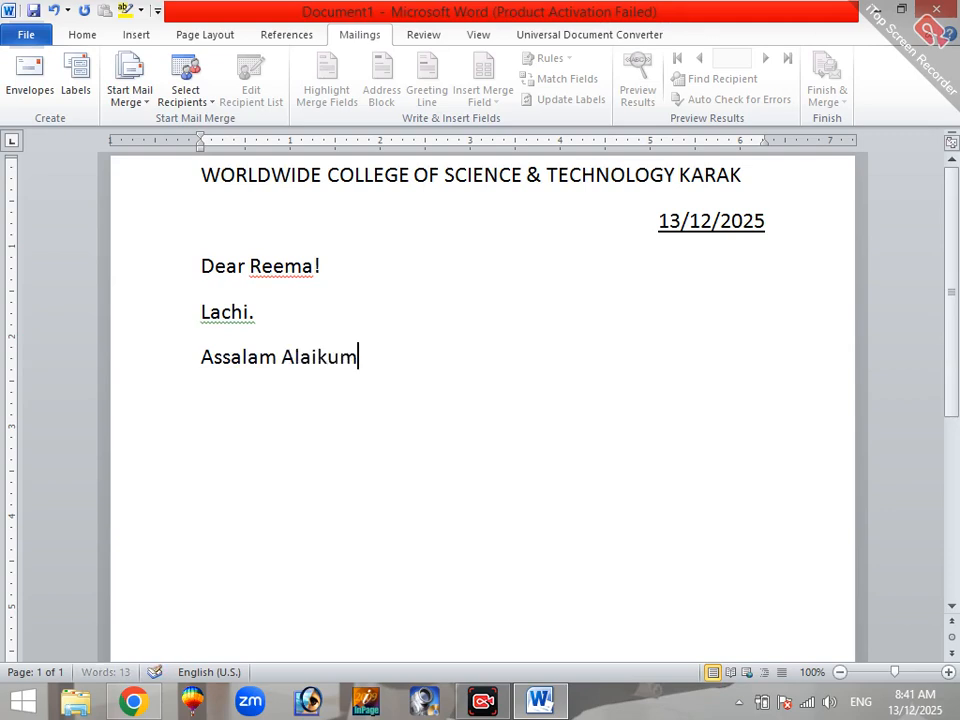
pyautogui.write('! I hope')
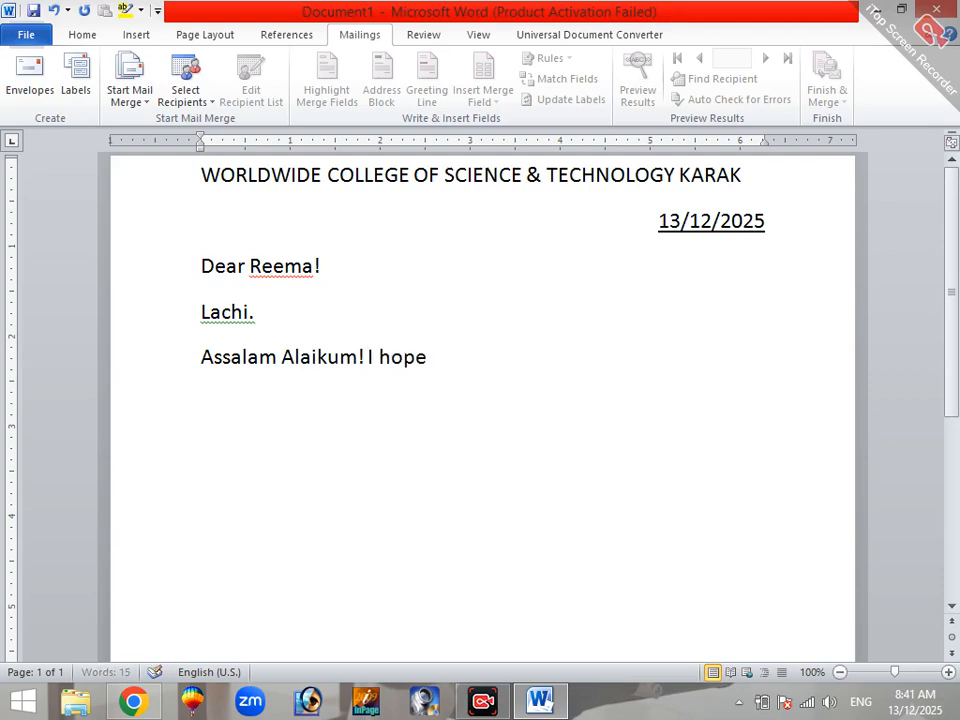
pyautogui.write(' that you will ')
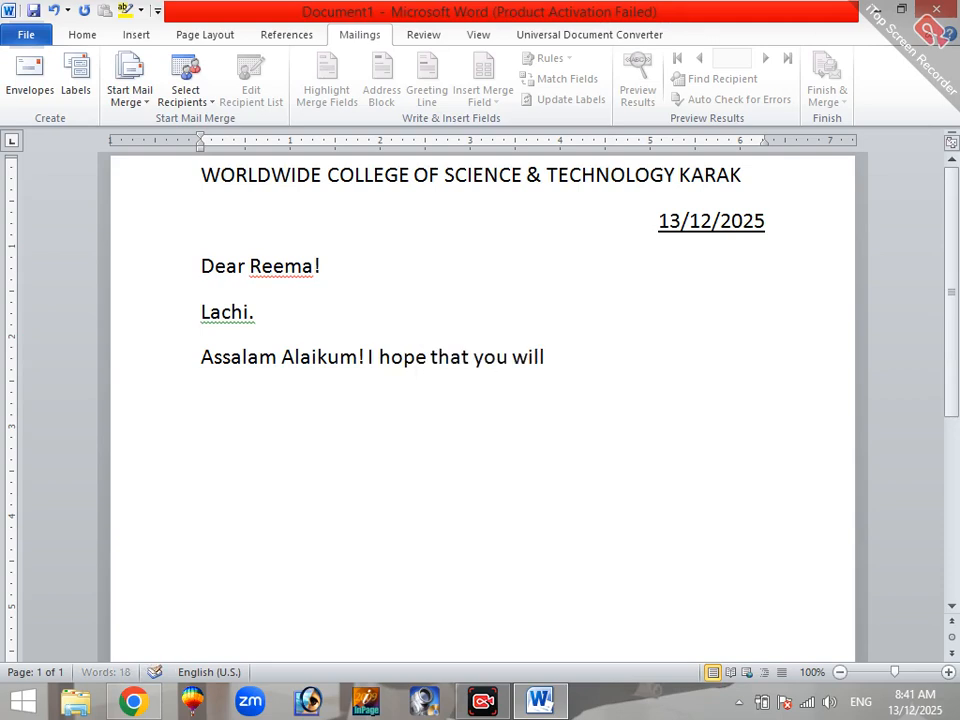
pyautogui.write('be fine and ready. Af')
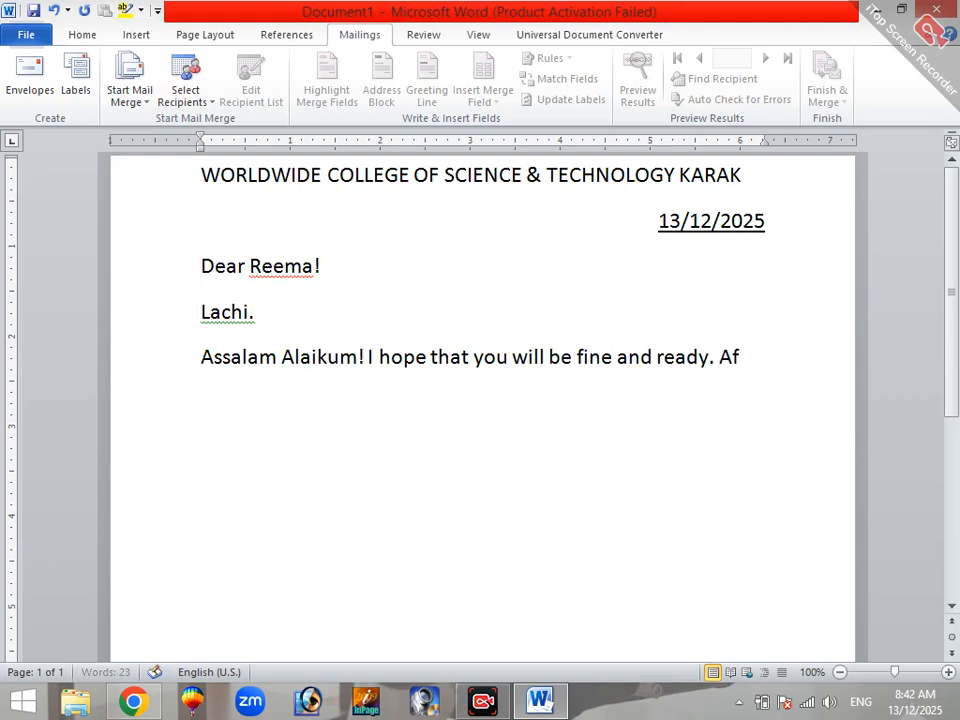
pyautogui.write('ter That I')
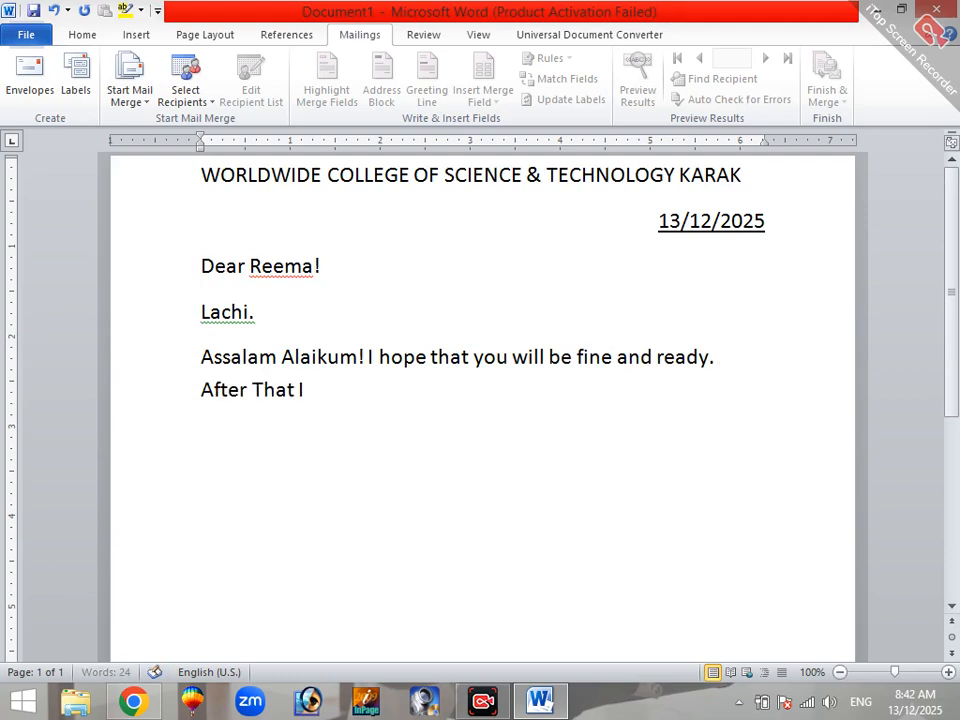
pyautogui.write(' am going')
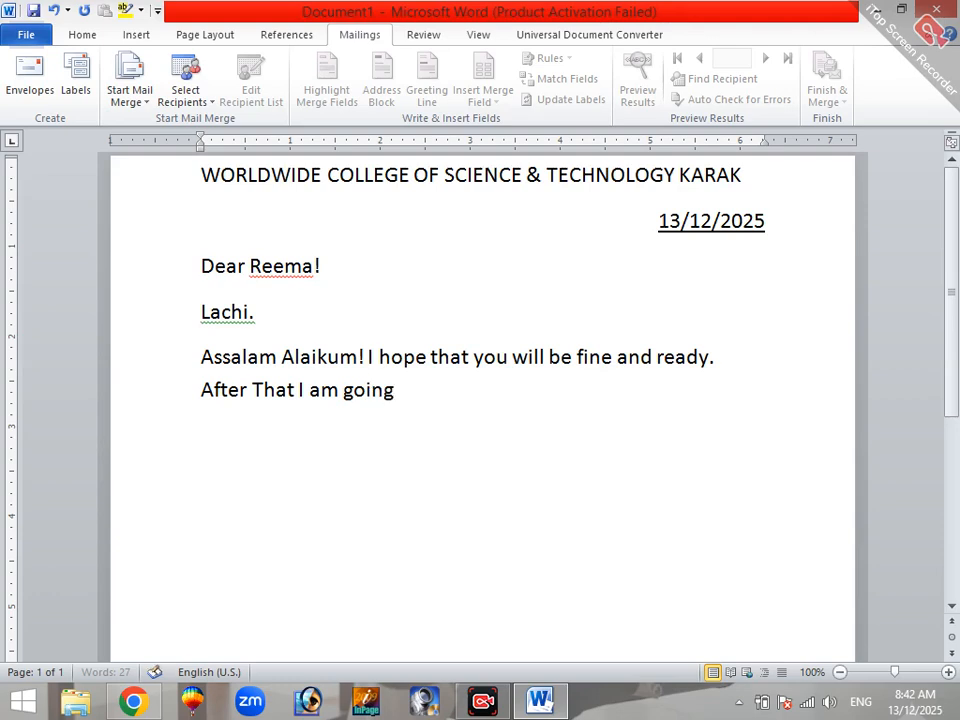
pyautogui.write(' to invi')
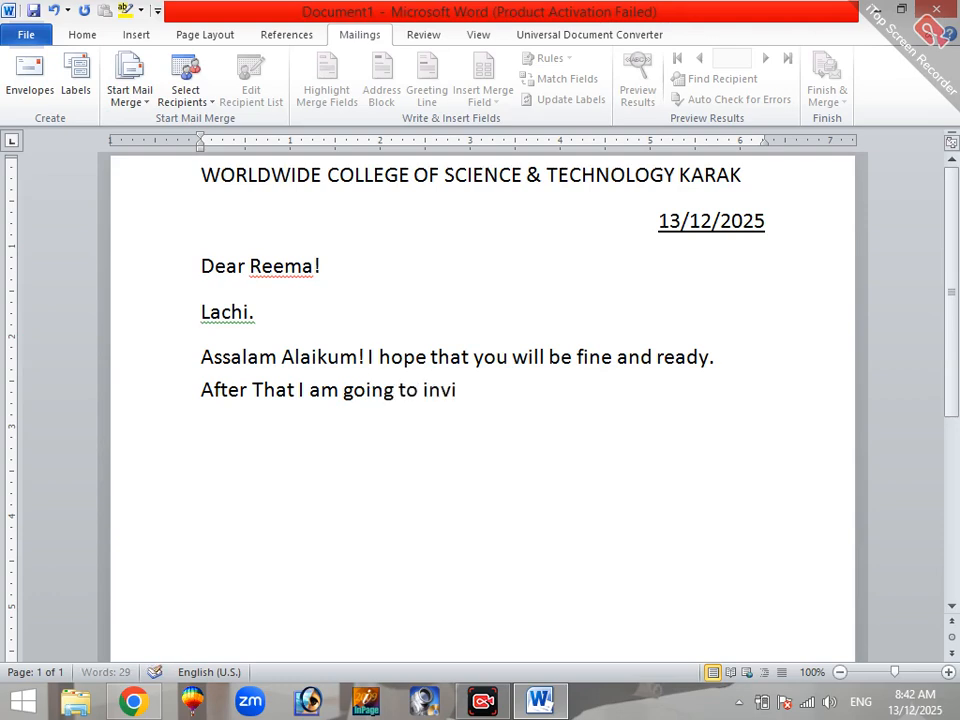
pyautogui.write('te')
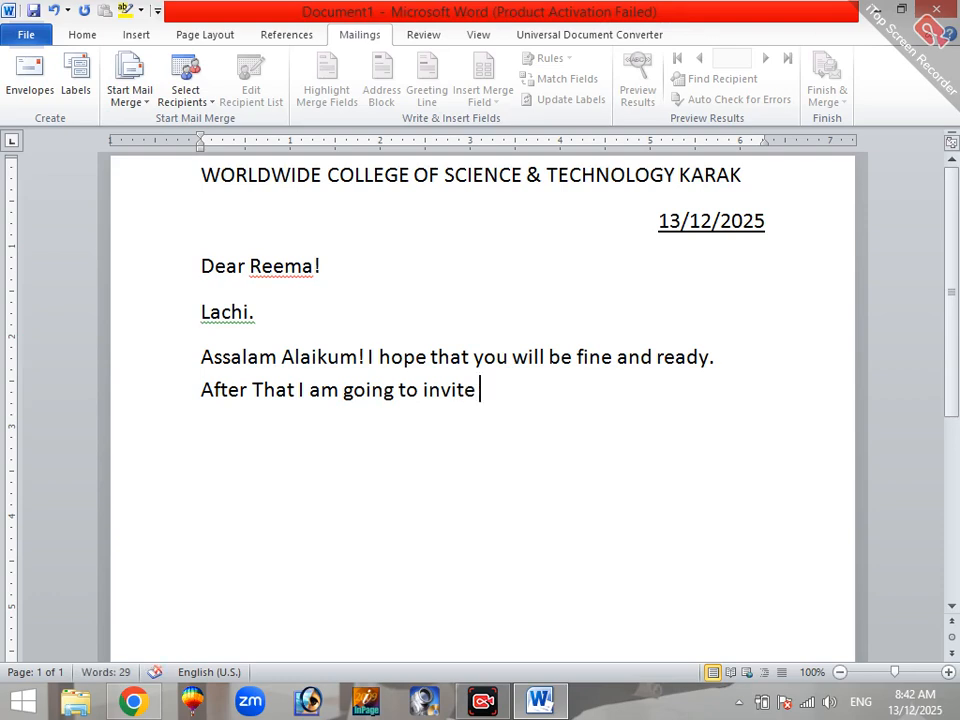
pyautogui.write(' you the nme')
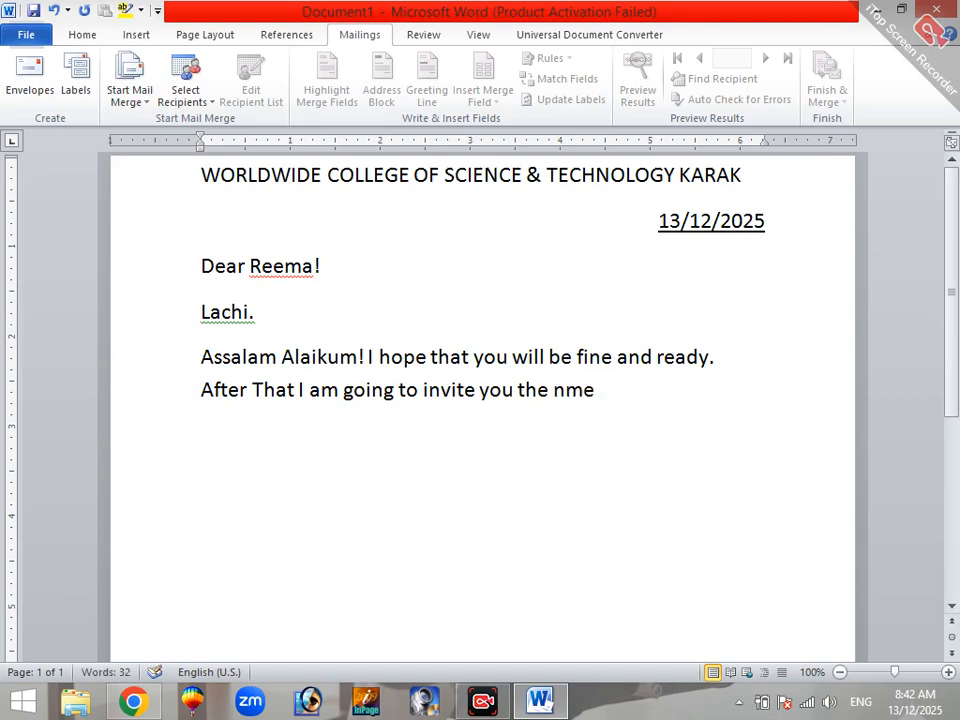
# Step: Begin the invitation sentence with "After That I am going to invite you the marriage program"
pyautogui.press('BackSpace')
pyautogui.press('BackSpace')
pyautogui.press('BackSpace')
pyautogui.write('ma')
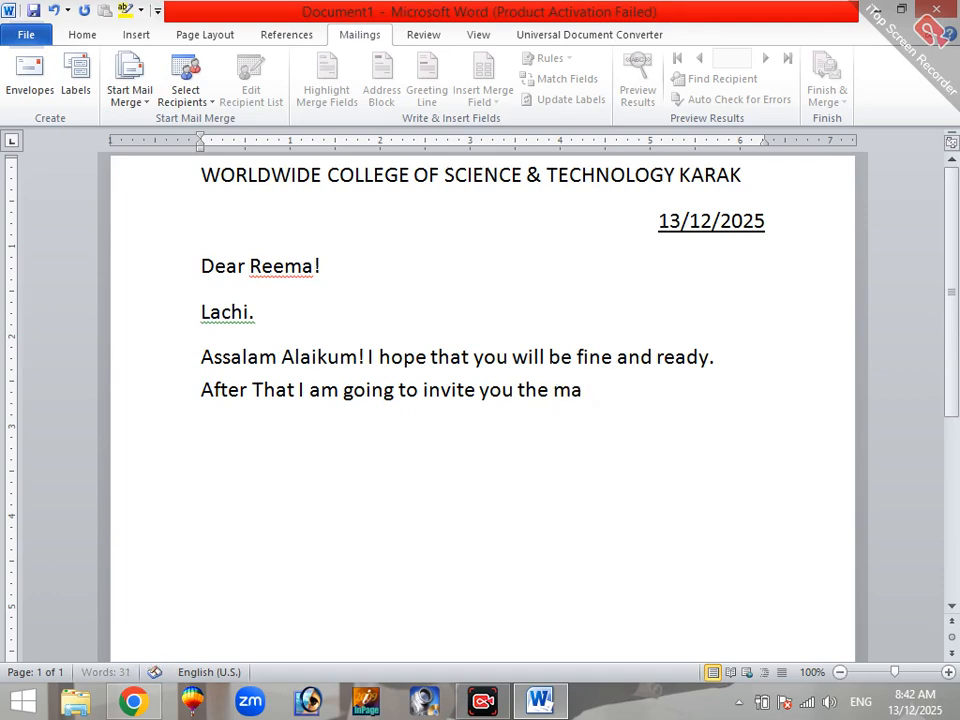
pyautogui.write('rria')
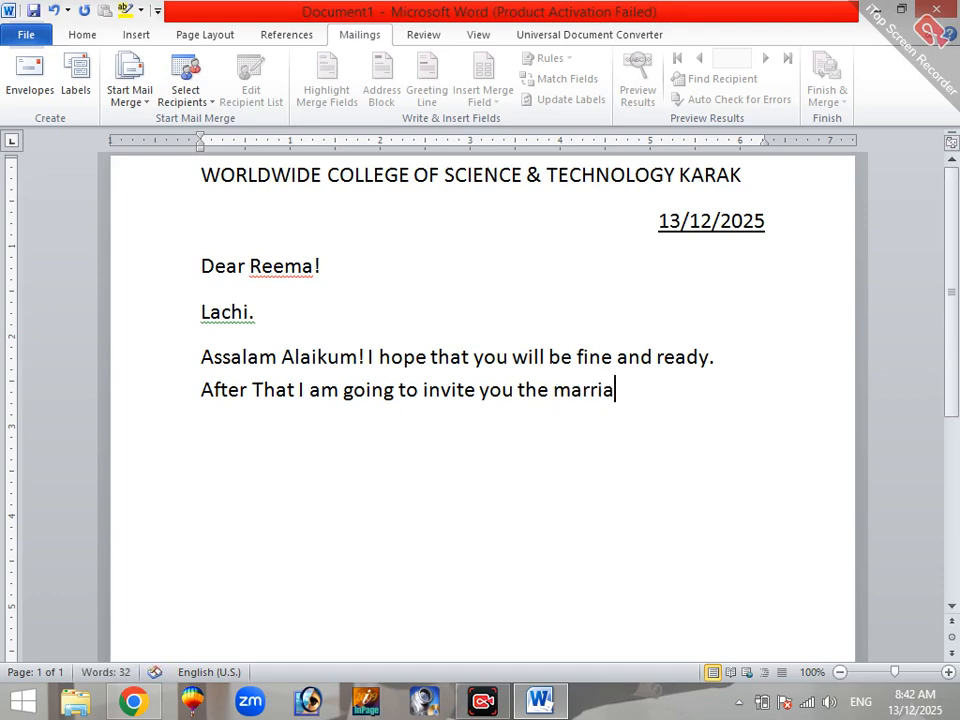
pyautogui.write('ge pro')
pyautogui.write('gram')
pyautogui.write(' of my love')
pyautogui.write('ly')
pyautogui.write(' son')
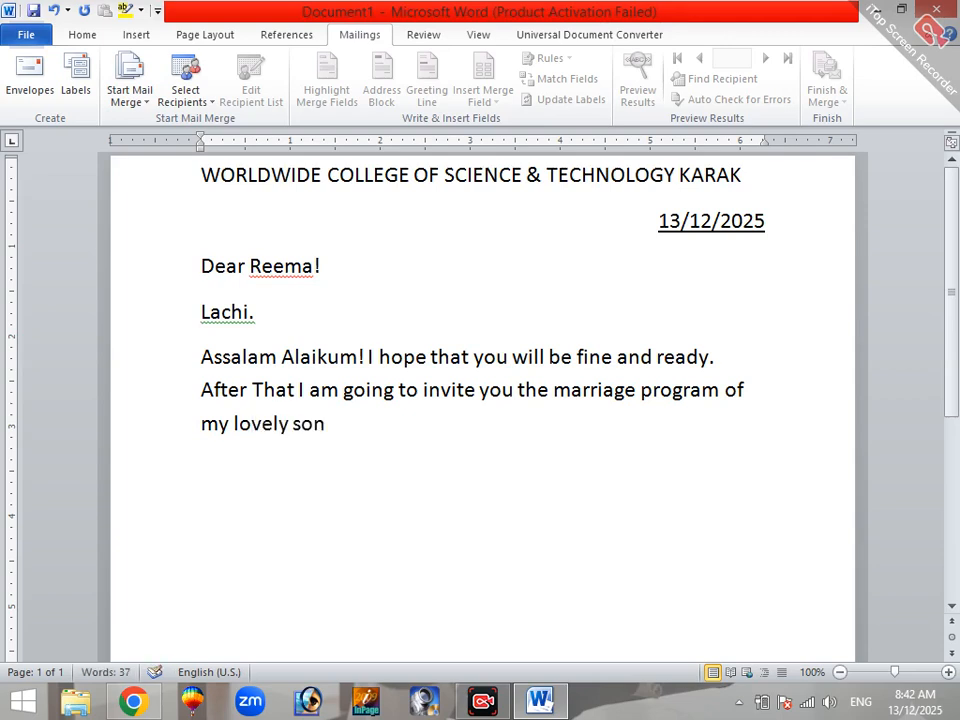
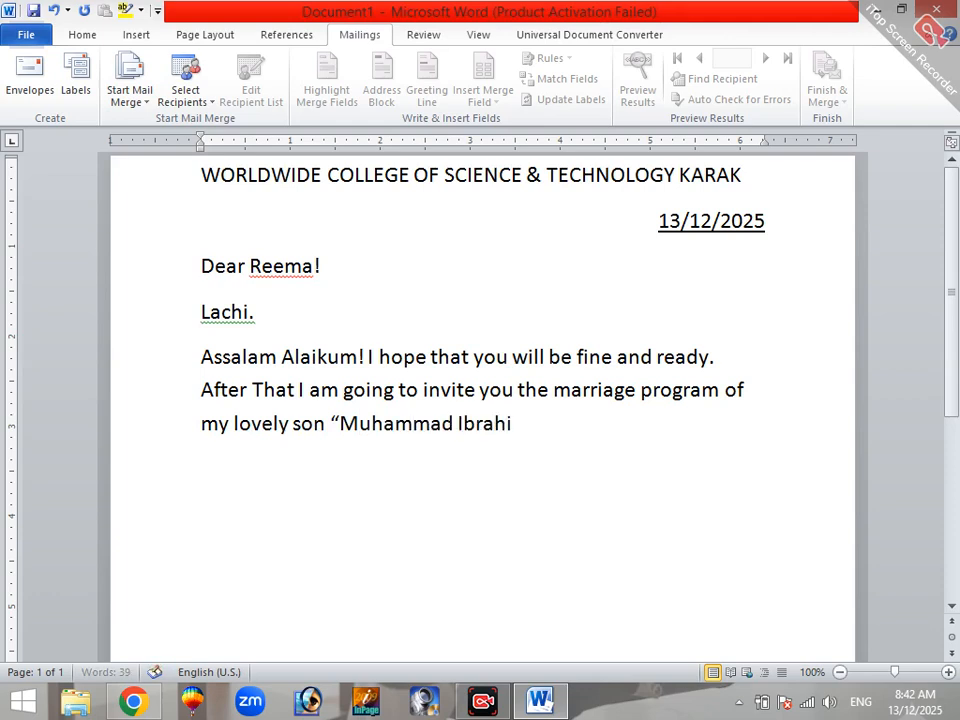
# Step: Add the sentence "The program will be on 20 december,2025." to the body paragraph
pyautogui.press('BackSpace')
pyautogui.write('The program w')
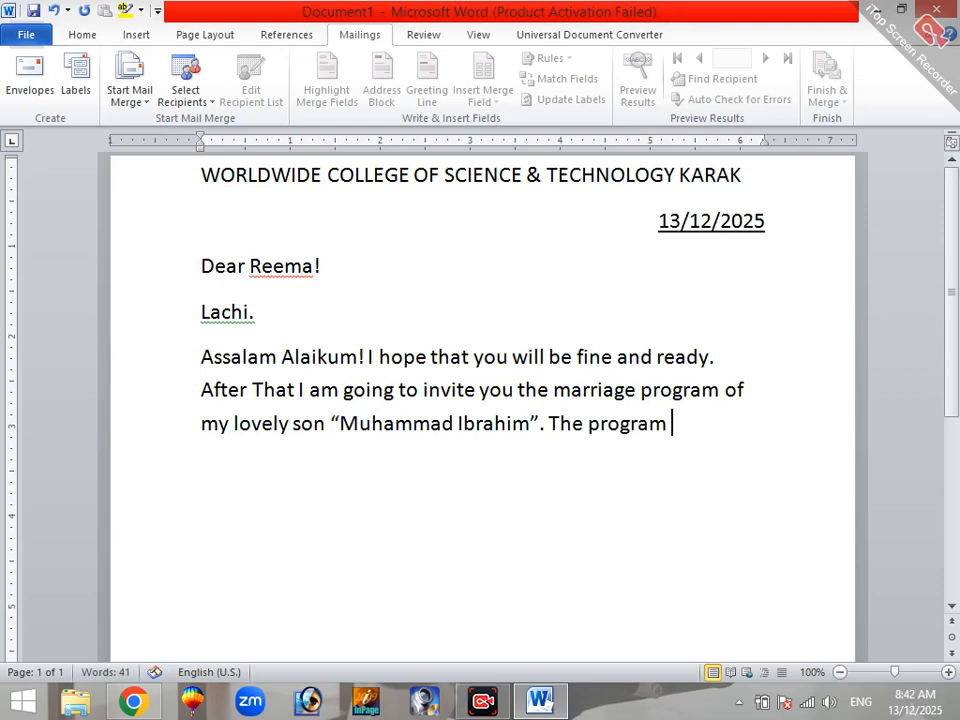
pyautogui.write('ill be on')
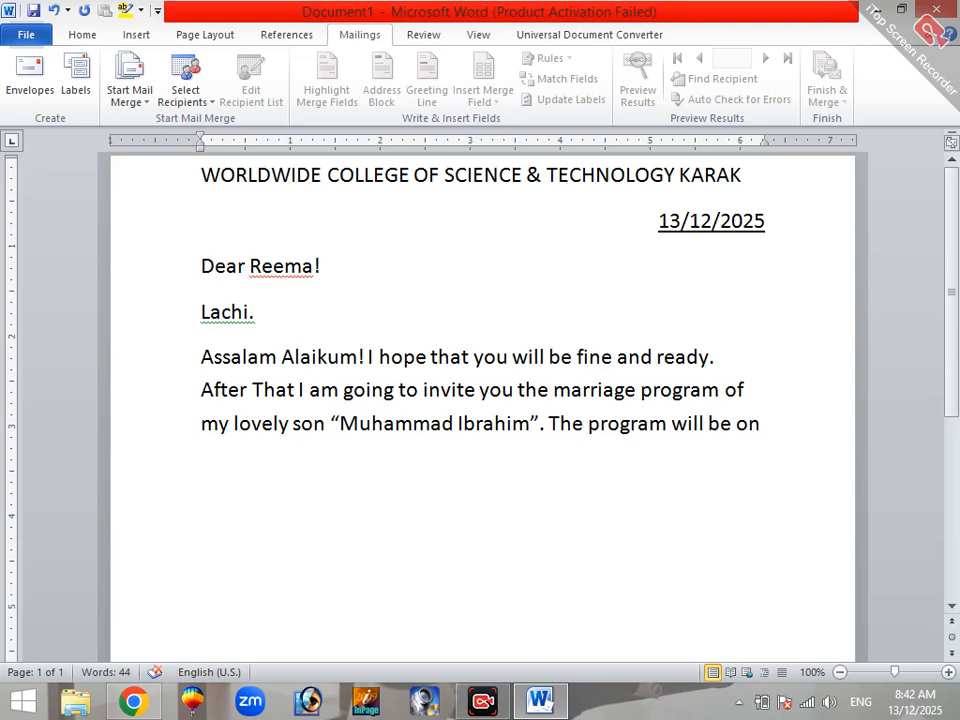
pyautogui.write(' 20 dec')
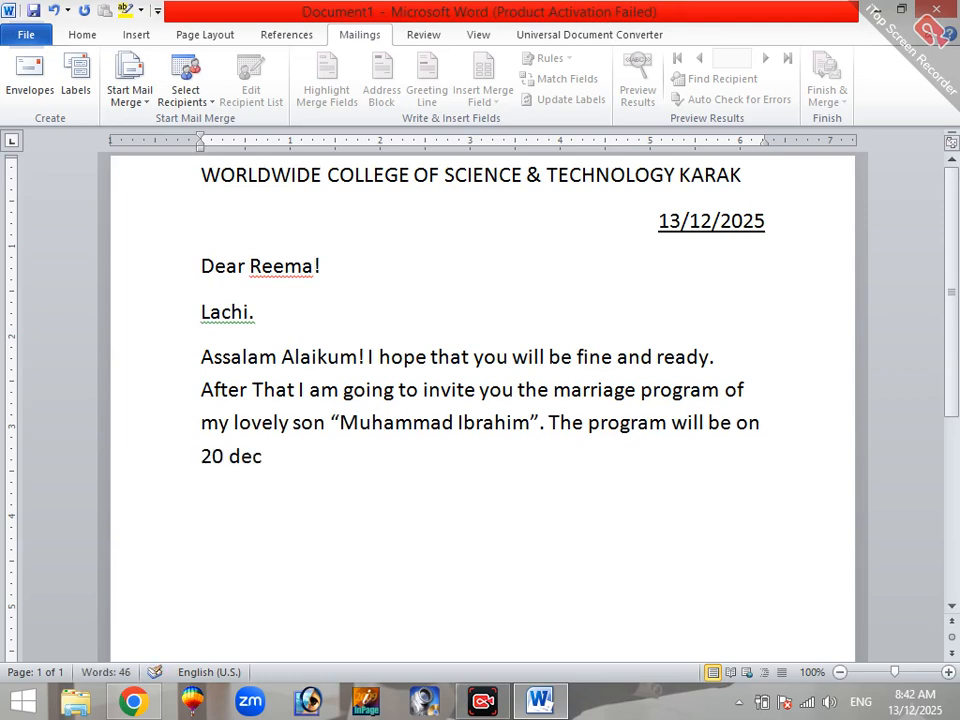
pyautogui.write('e')
pyautogui.write('m')
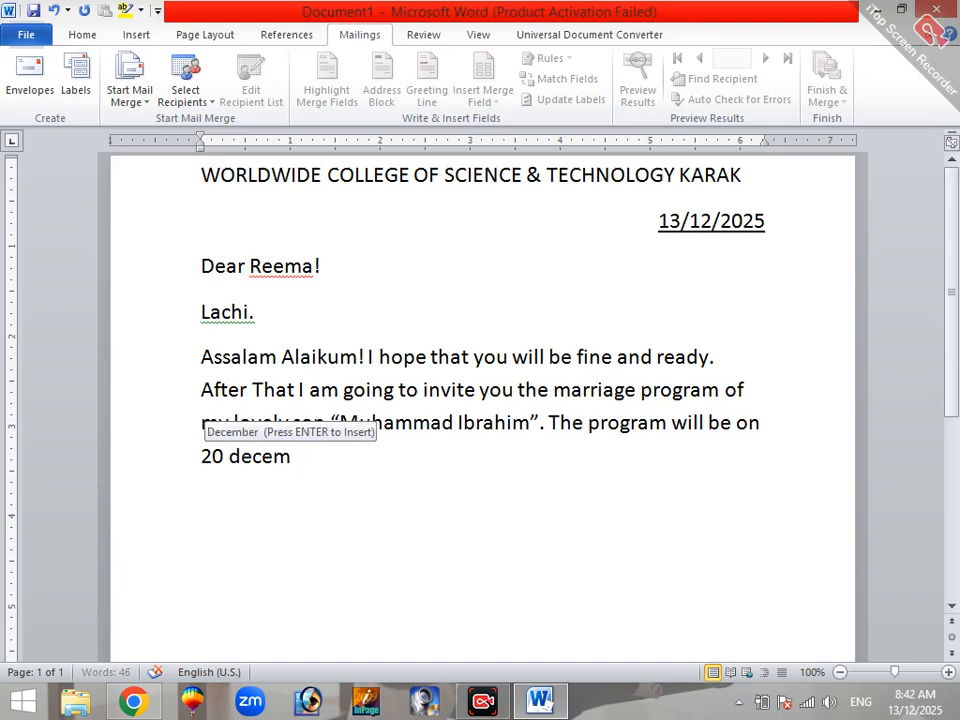
pyautogui.write('ber,20')
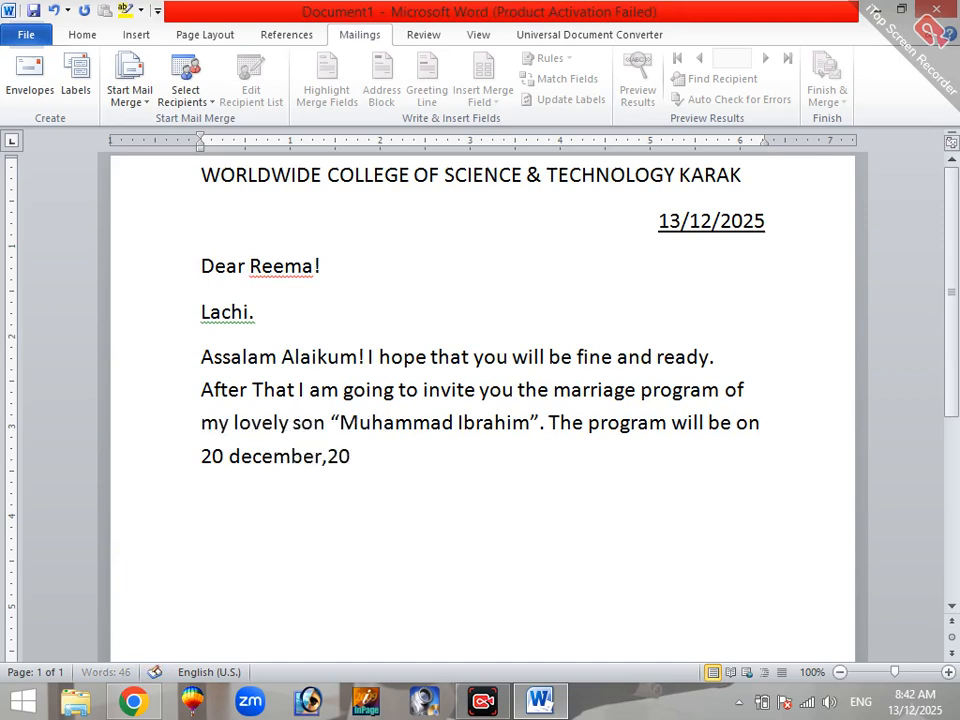
pyautogui.write('25.')
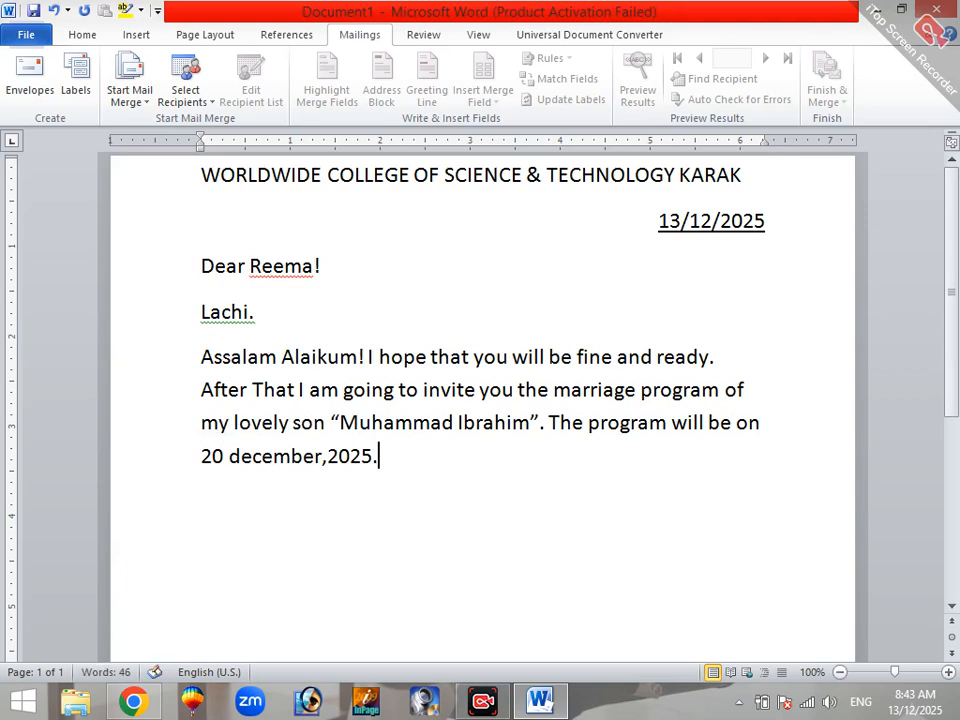
pyautogui.write(' I sh')
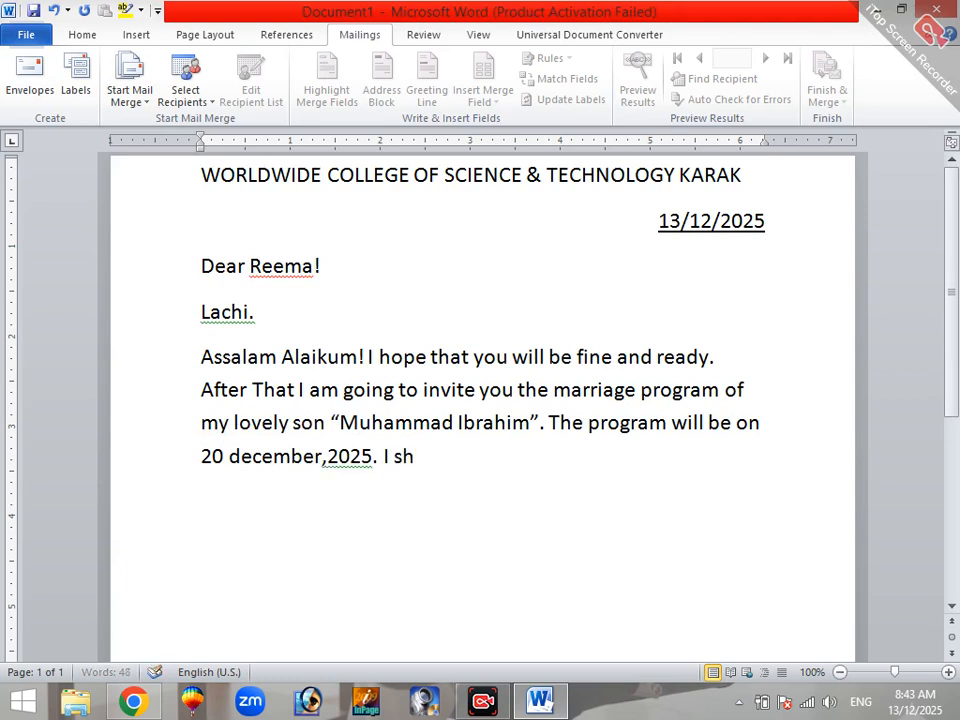
pyautogui.write('all will waiting for you with my waiting')
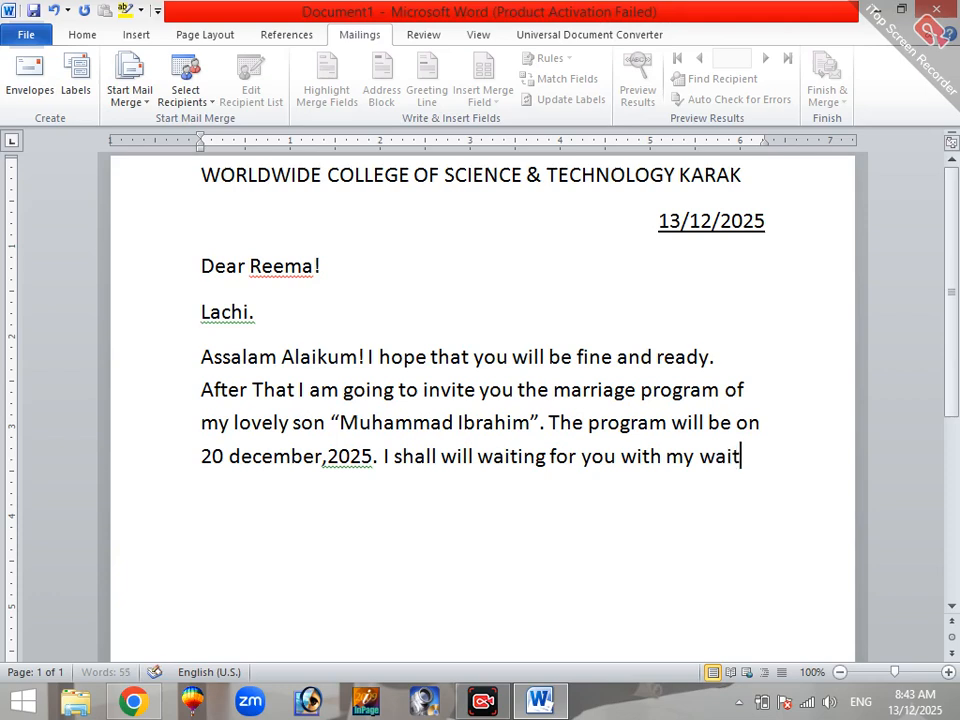
pyautogui.write(' eye.')
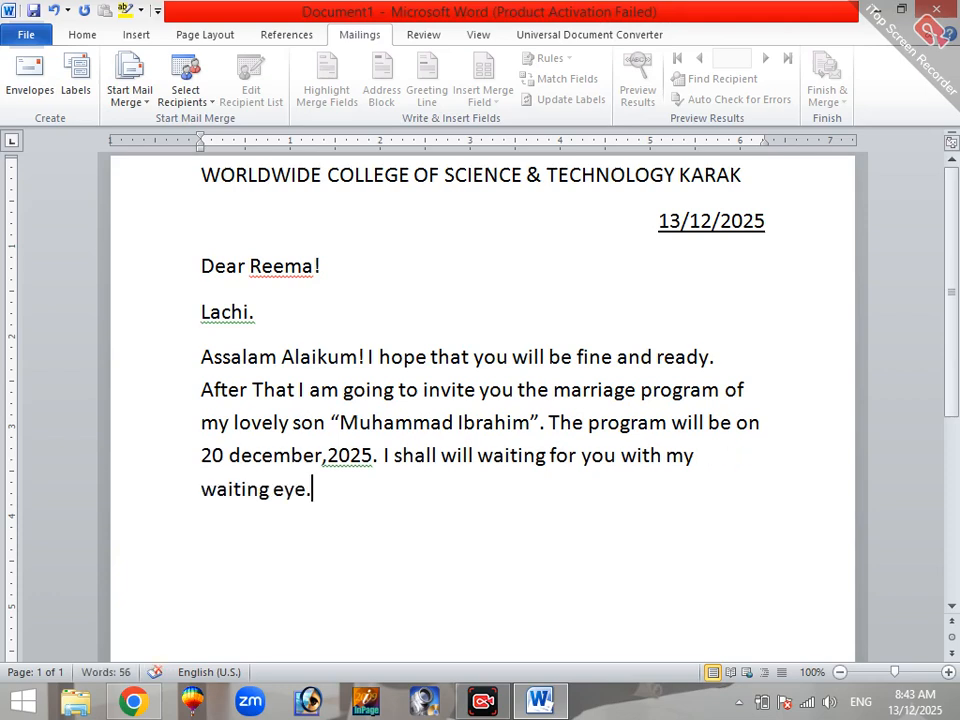
# Step: End the body paragraph with "I shall will waiting for you with my waiting eyes."
pyautogui.press('BackSpace')
pyautogui.write('s.')
# Step: Add "Thanks" on a new line below the body paragraph and center it
pyautogui.press('Return')
pyautogui.write('Thank')
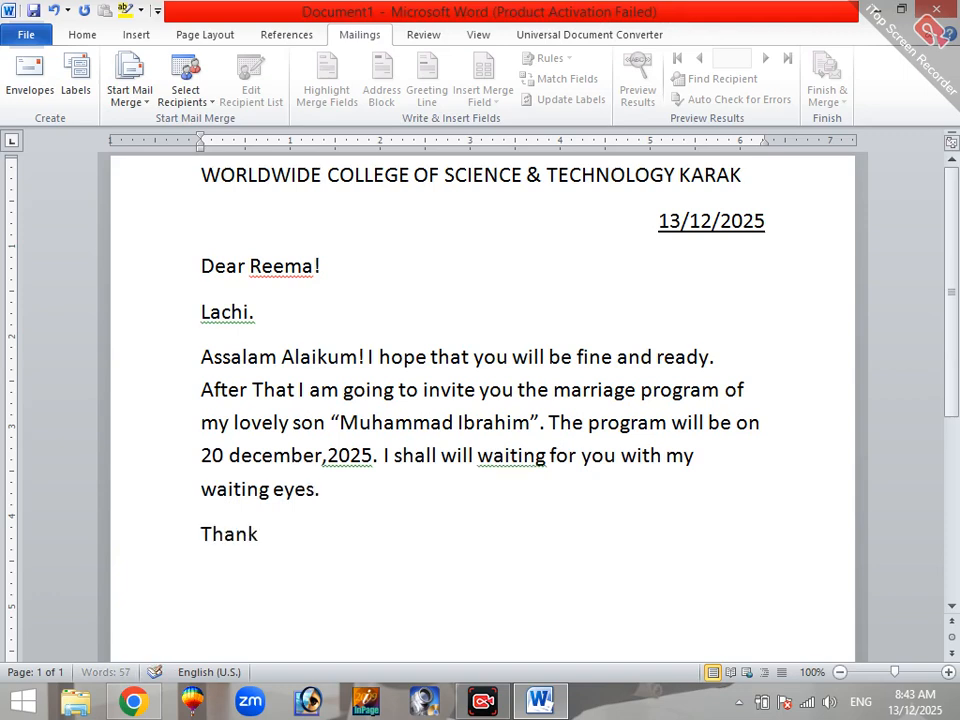
pyautogui.write('s')
pyautogui.moveTo(287, 540); pyautogui.dragTo(204, 557)
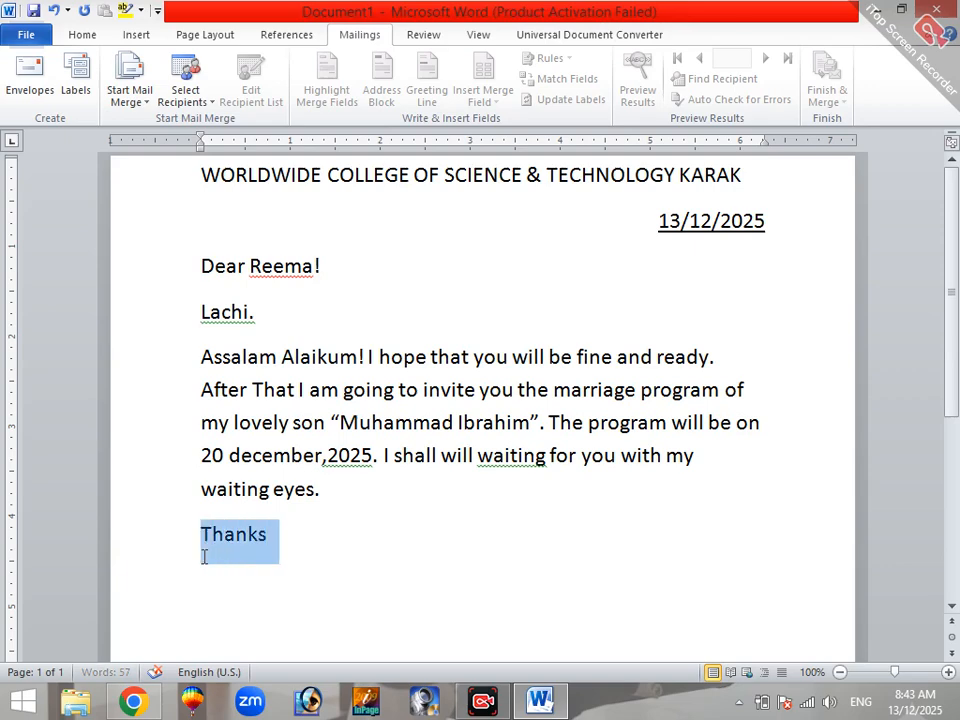
pyautogui.hotkey('ctrl', 'e')
pyautogui.click(582, 538)
# Step: Write the left-aligned closing "Your faithfully," below "Thanks", with the sender's full name on the line under it
pyautogui.press('Return')
pyautogui.hotkey('ctrl', 'l')
pyautogui.write('Y')
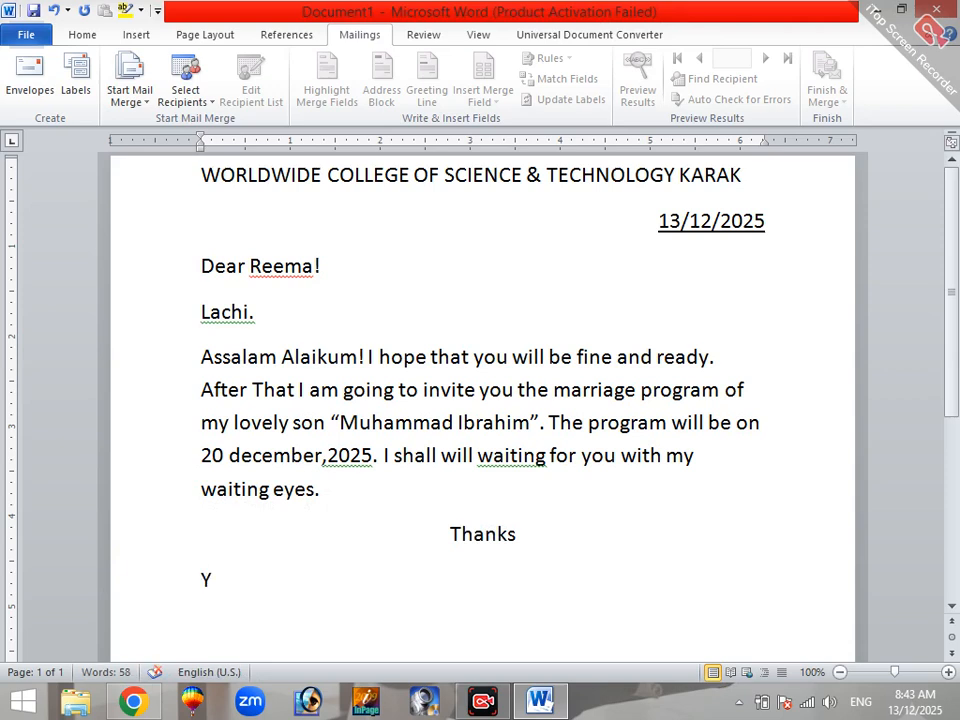
pyautogui.write('our faithfull')
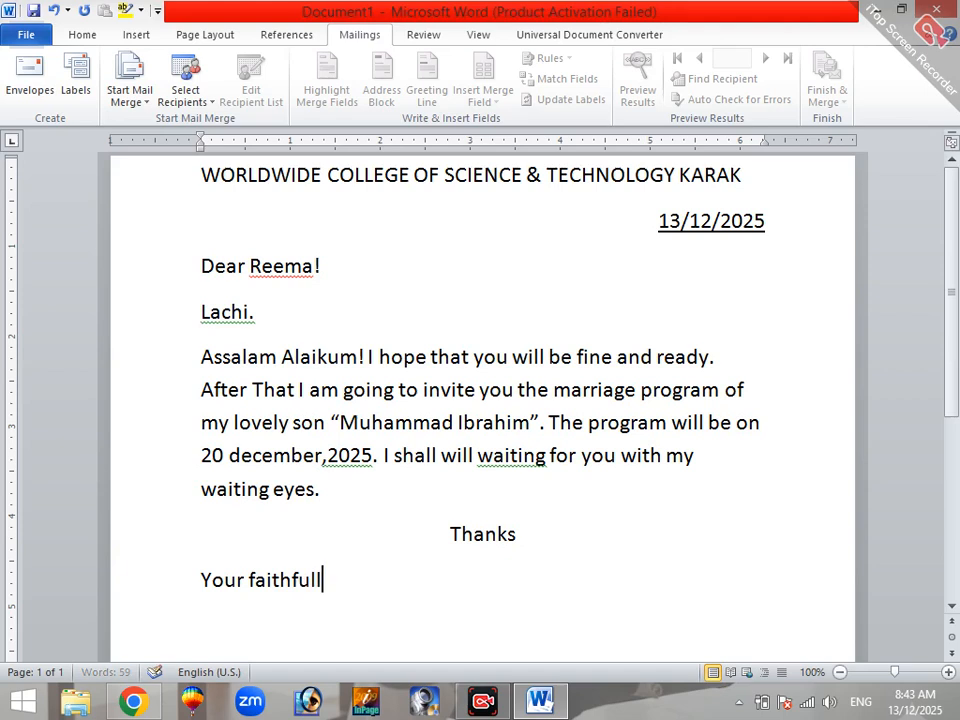
pyautogui.write('y,')
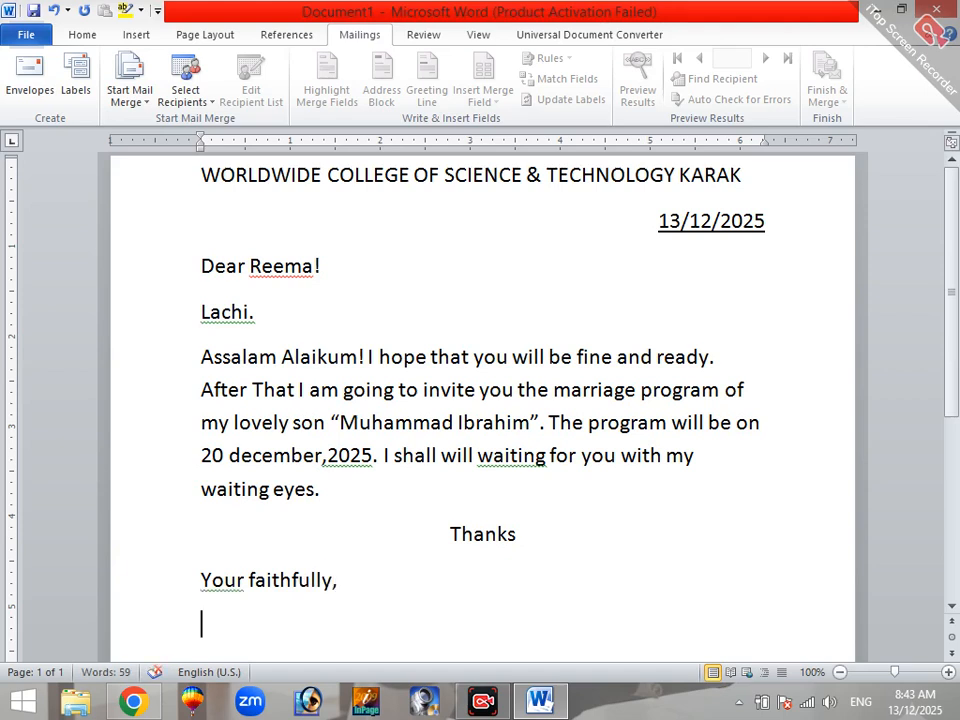
pyautogui.press('Return')
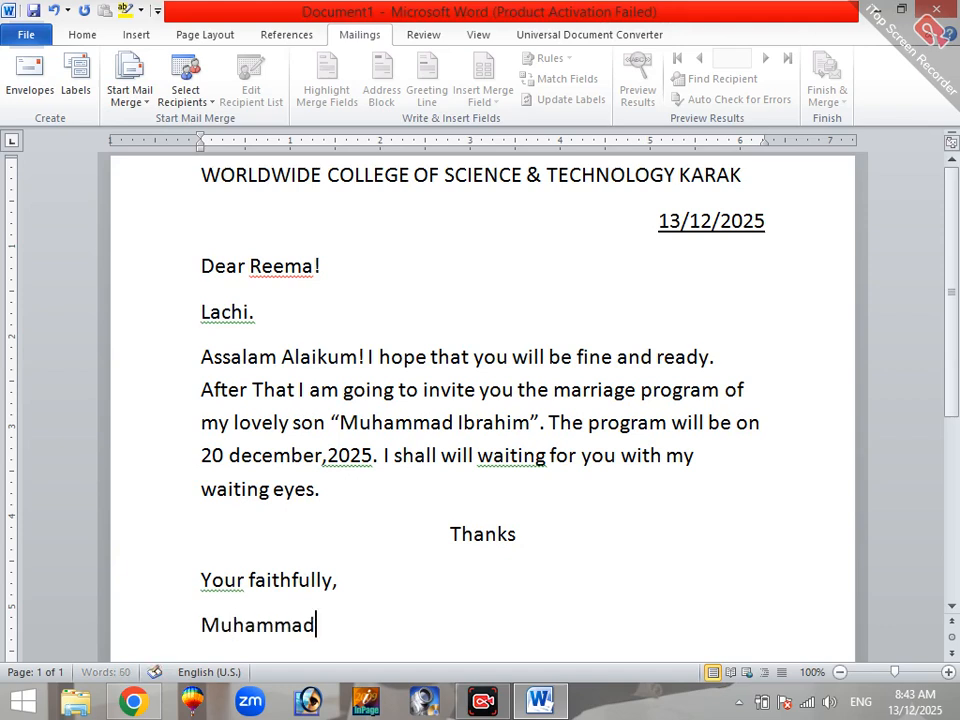
# Step: Remove the space after the paragraphs for the closing line and the sender's name
pyautogui.moveTo(358, 643); pyautogui.dragTo(213, 582)
pyautogui.click(86, 36)
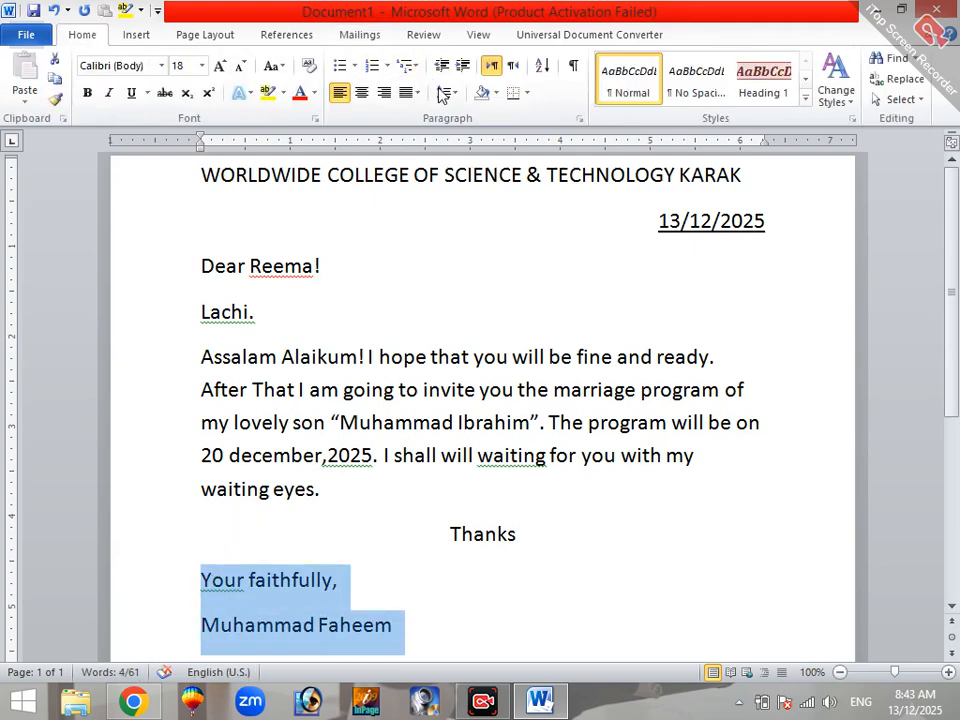
pyautogui.click(448, 92)
pyautogui.click(493, 298)
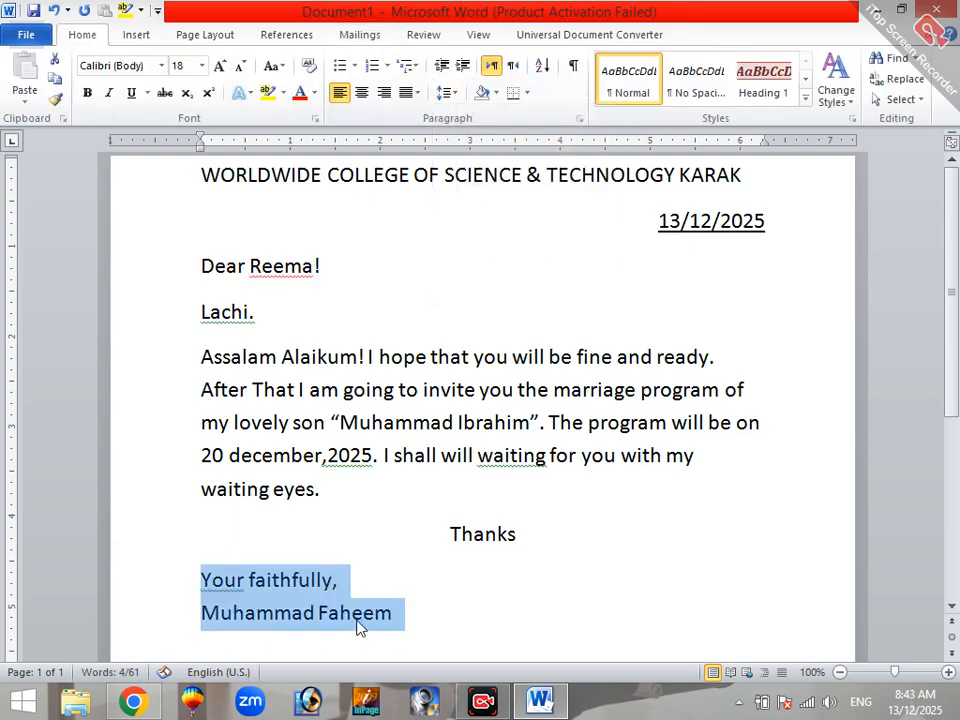
# Step: Try the grammar suggestion "You're" for the first word of the closing line, and restore it to "Your"
pyautogui.click(358, 613)
pyautogui.rightClick(229, 582)
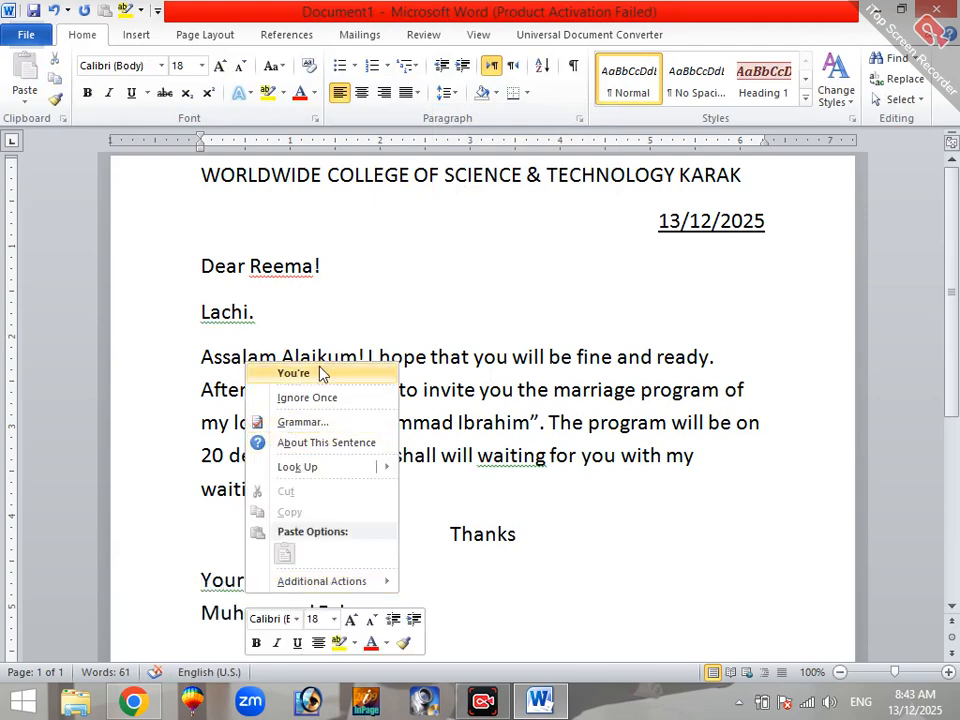
pyautogui.click(316, 382)
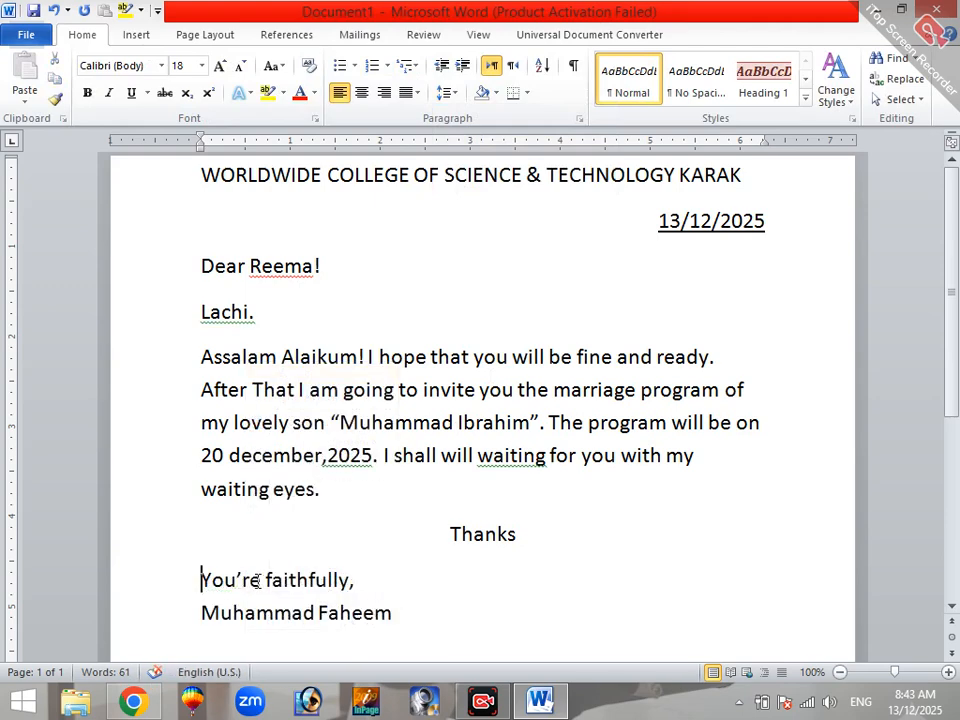
pyautogui.moveTo(265, 582); pyautogui.dragTo(234, 581)
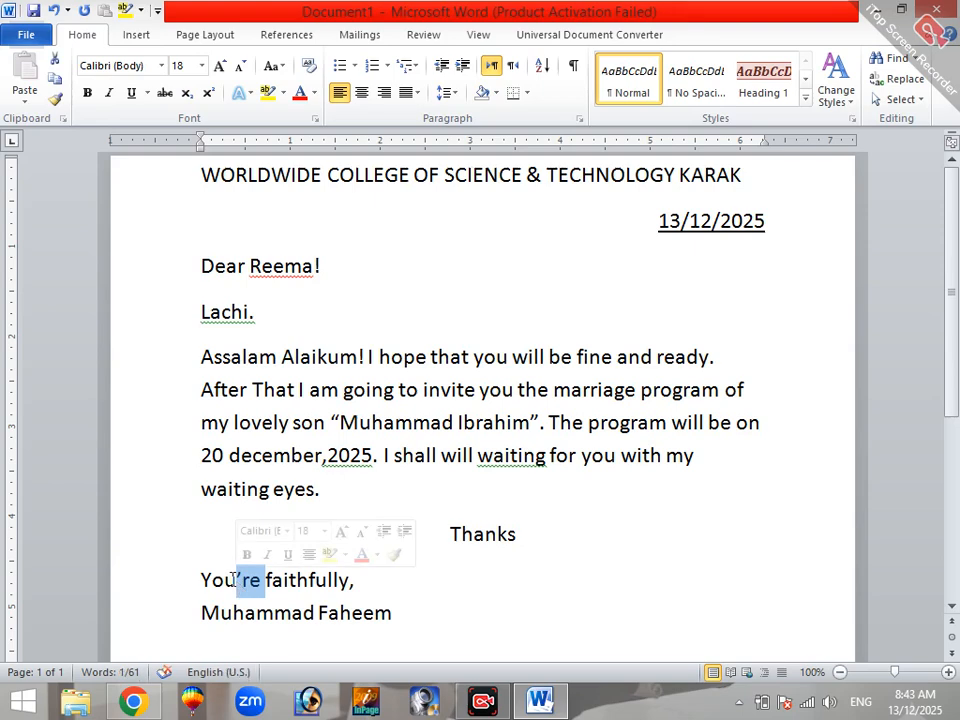
pyautogui.write('r')
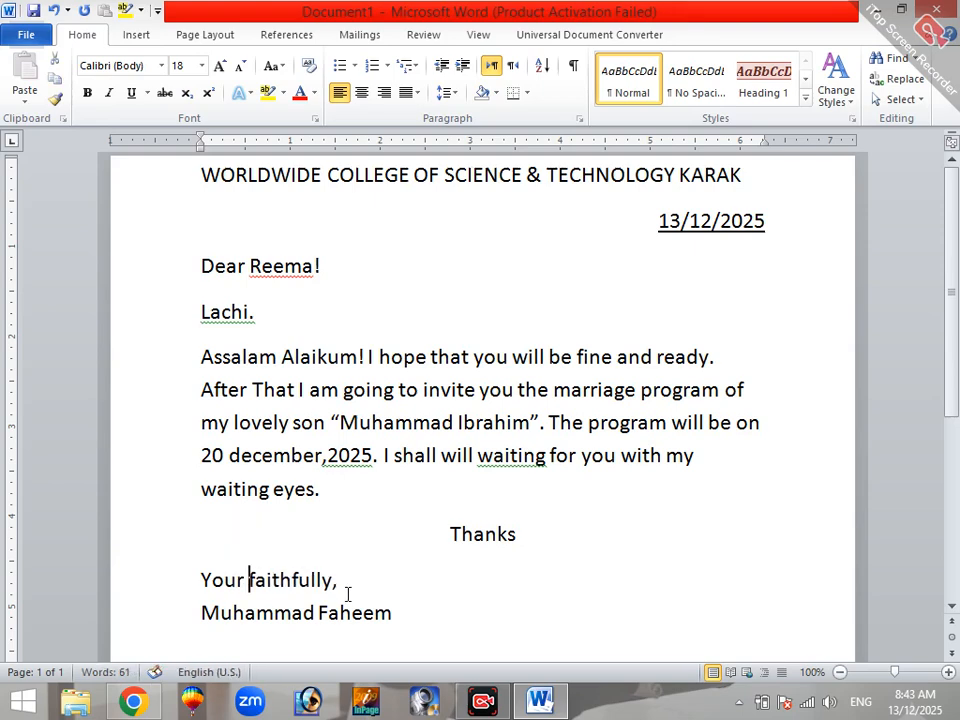
# Step: Shorten the closing line to "Your faithful" by removing "ly" and the comma
pyautogui.click(340, 580)
pyautogui.press('BackSpace')
pyautogui.press('BackSpace')
pyautogui.press('BackSpace')
pyautogui.rightClick(243, 581)
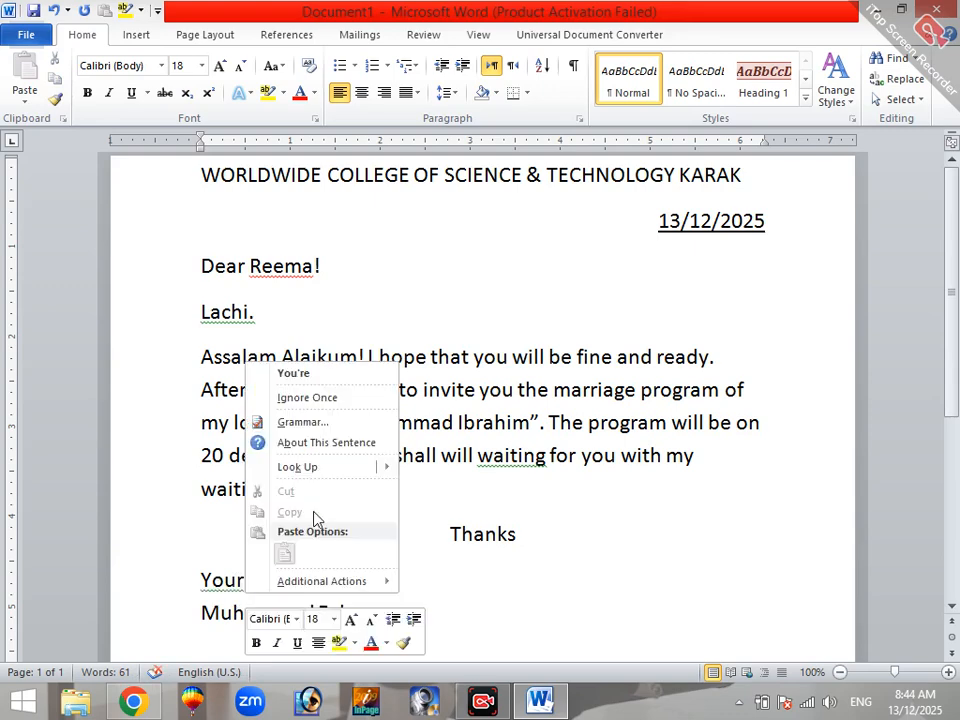
pyautogui.click(454, 570)
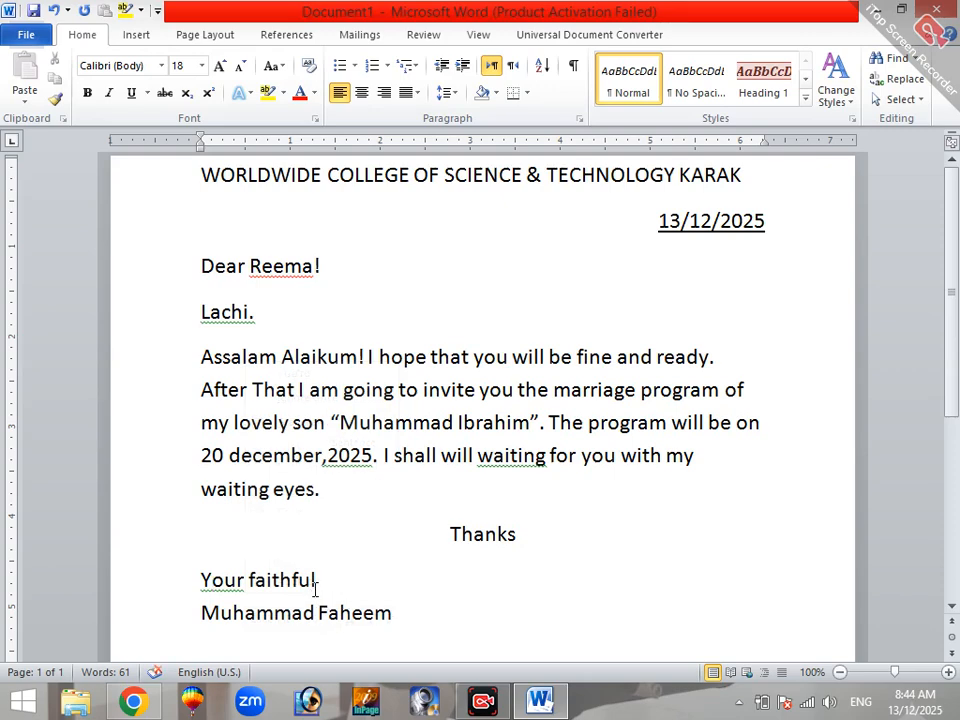
# Step: Extend the closing line so it reads "Your's faithfully"
pyautogui.click(247, 580)
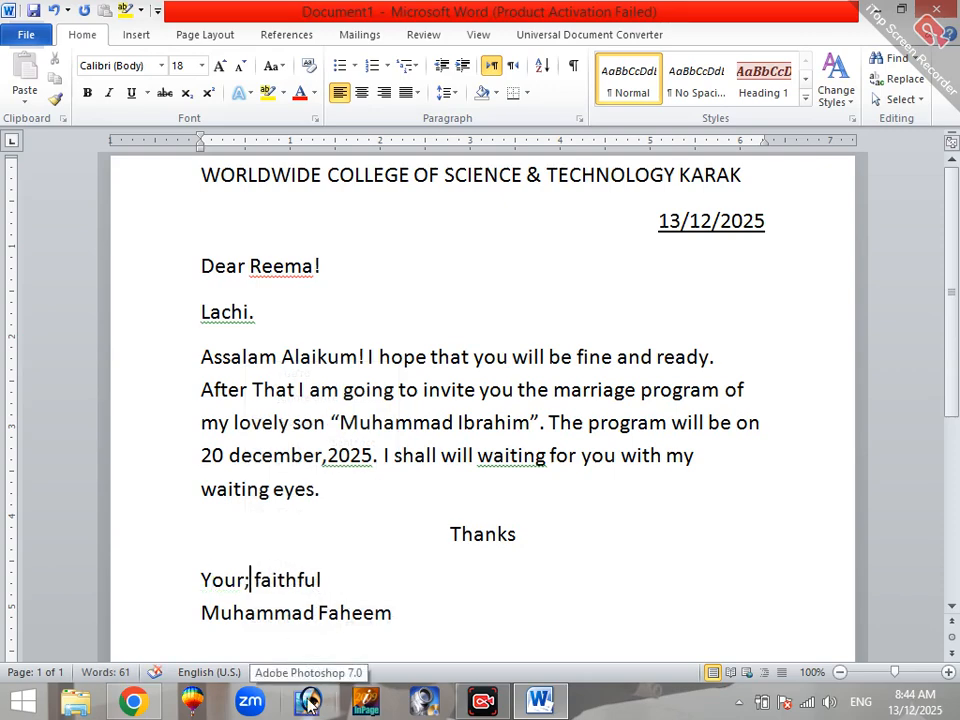
pyautogui.write("'")
pyautogui.write('s')
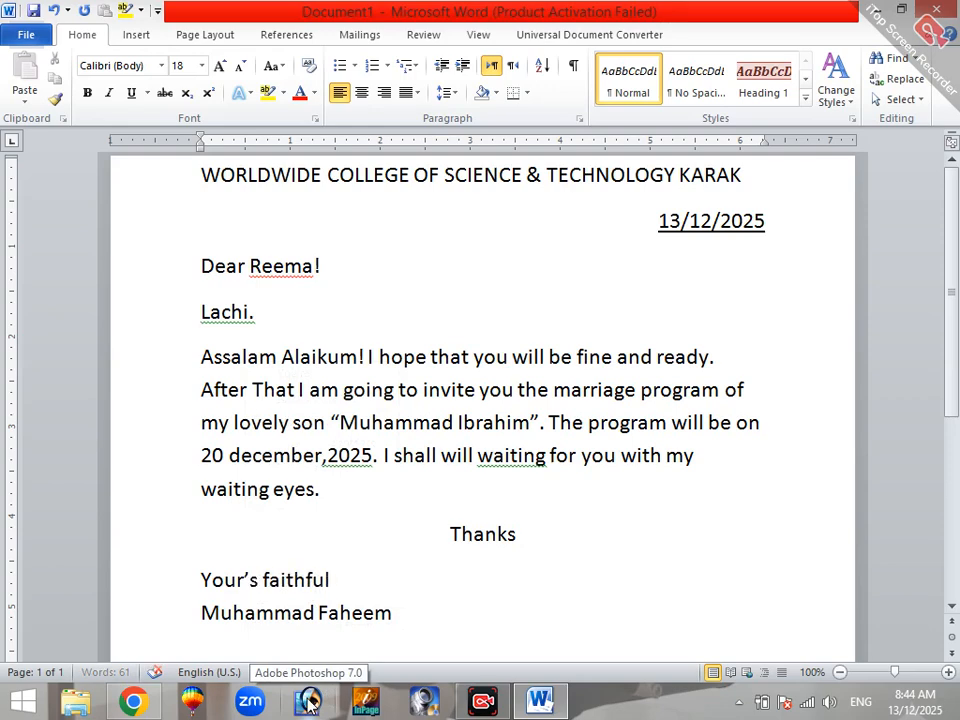
pyautogui.click(326, 587)
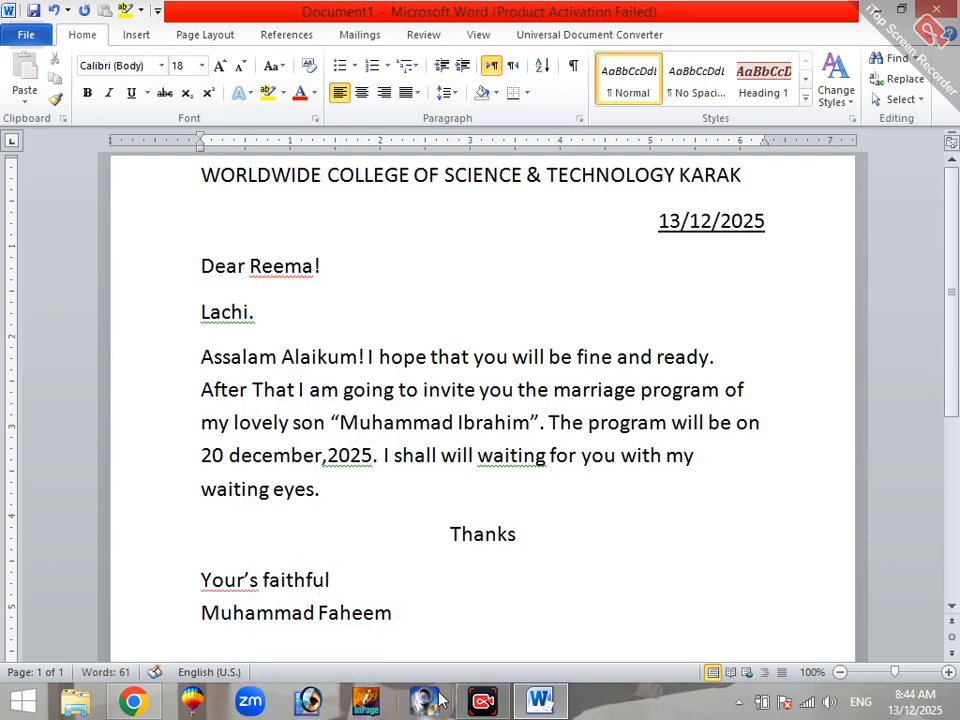
pyautogui.write('ly')
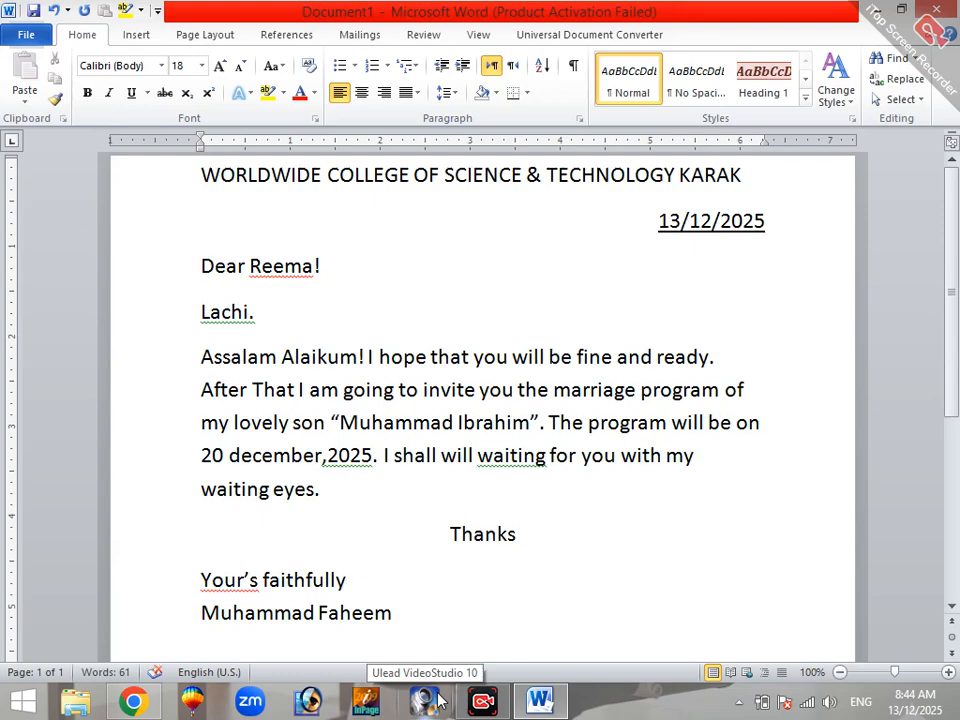
# Step: Replace the misspelled "Your's" in the closing line with the suggested spelling "Yours"
pyautogui.rightClick(228, 587)
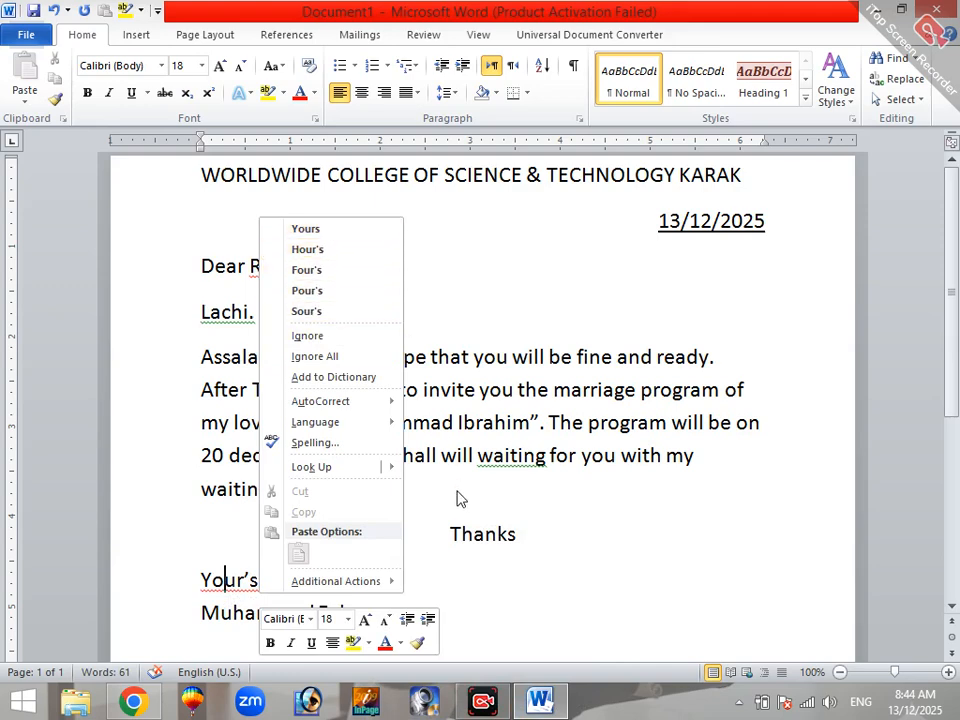
pyautogui.click(306, 229)
pyautogui.click(343, 583)
pyautogui.click(405, 626)
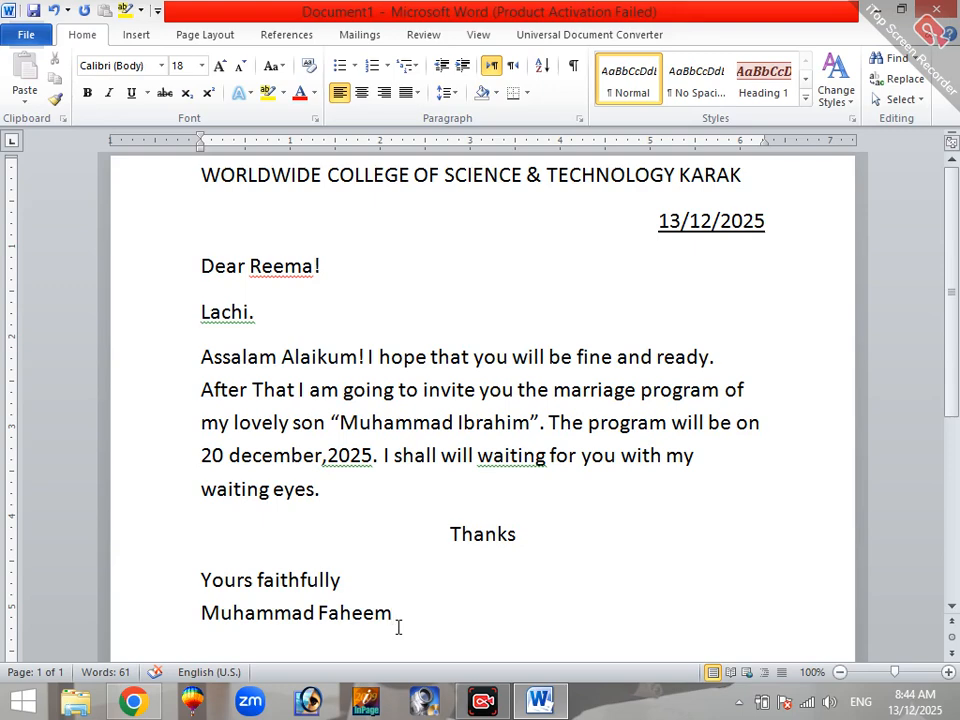
# Step: Check the letter in the print preview, and add a period after the sender's name
pyautogui.hotkey('ctrl', 'p')
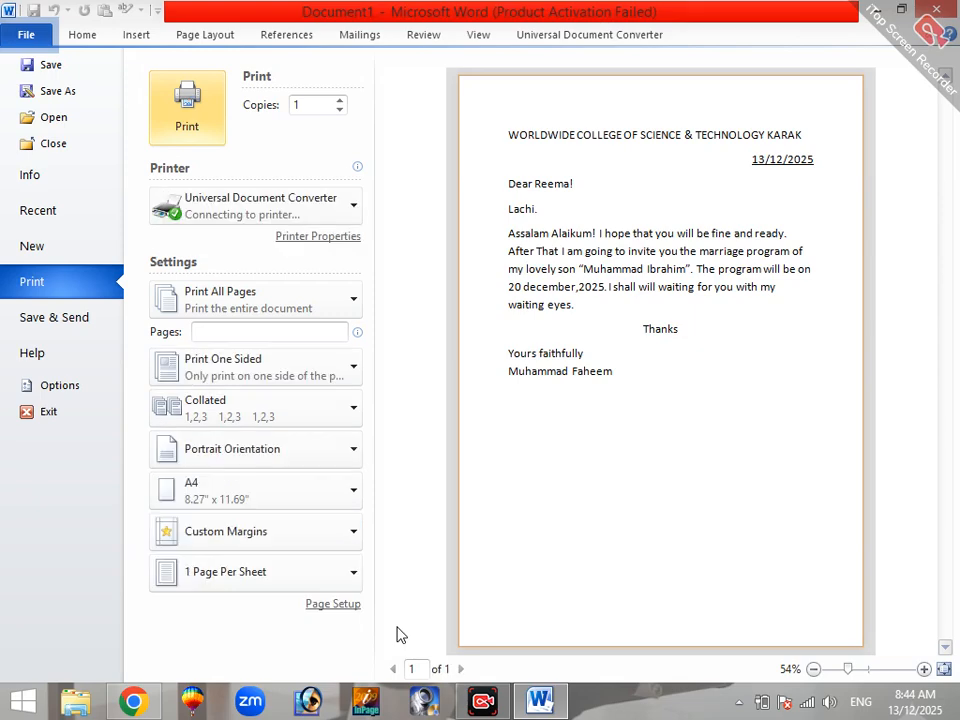
pyautogui.click(28, 34)
pyautogui.scroll(-4, 309, 552)
pyautogui.scroll(4, 313, 562)
pyautogui.scroll(-1, 322, 577)
pyautogui.scroll(1, 322, 577)
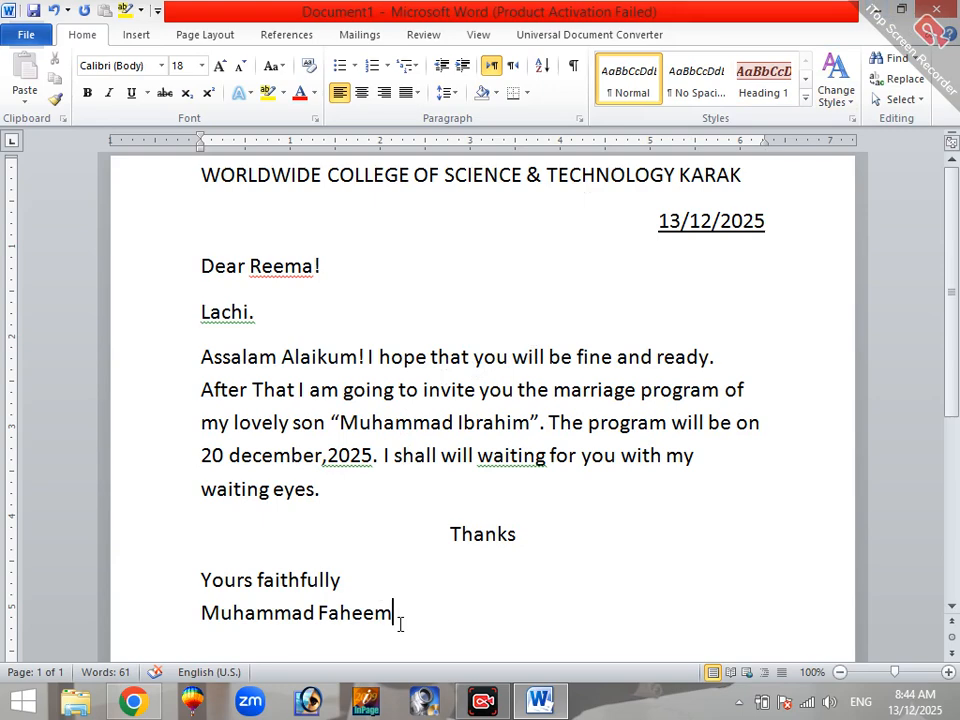
pyautogui.write('.')
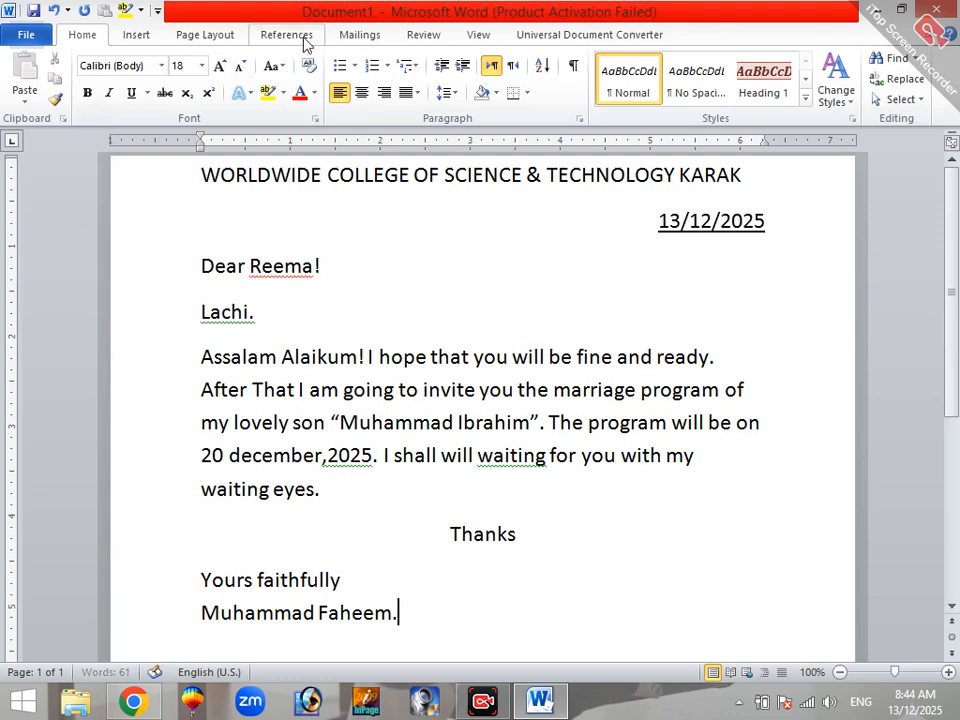
# Step: Start creating an envelope with a delivery address of "To miss" followed by the recipient's name
pyautogui.click(343, 36)
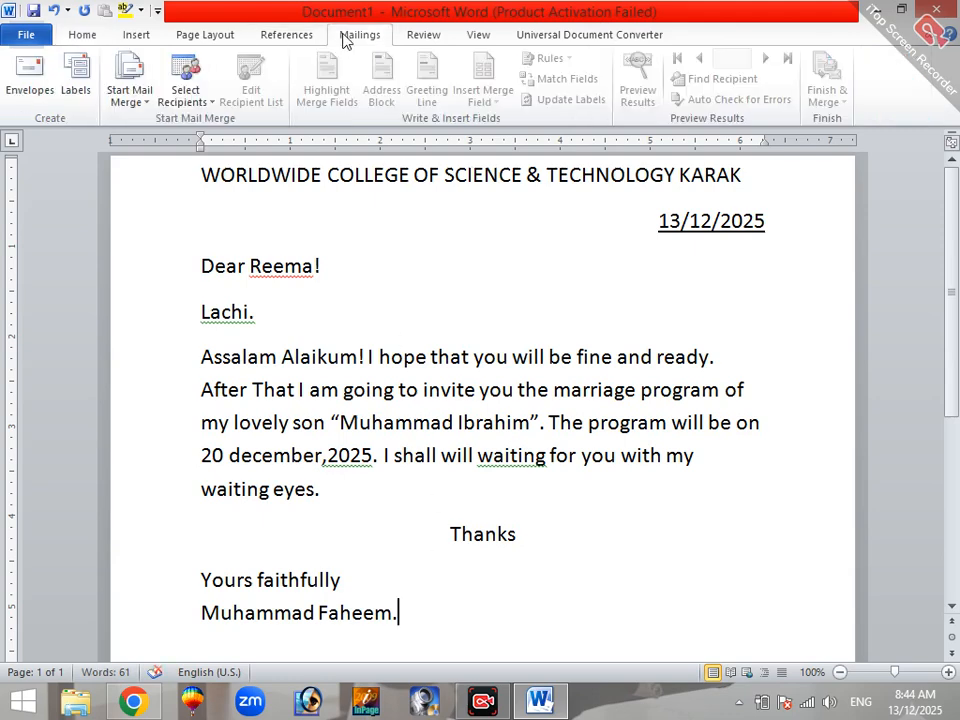
pyautogui.click(33, 91)
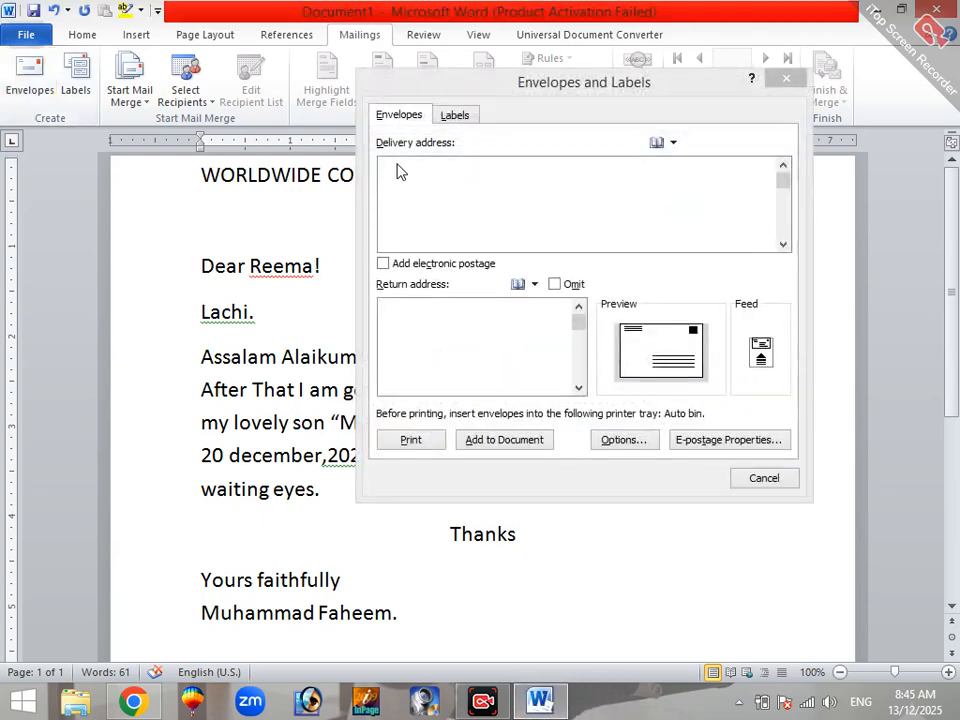
pyautogui.moveTo(503, 88); pyautogui.dragTo(436, 154)
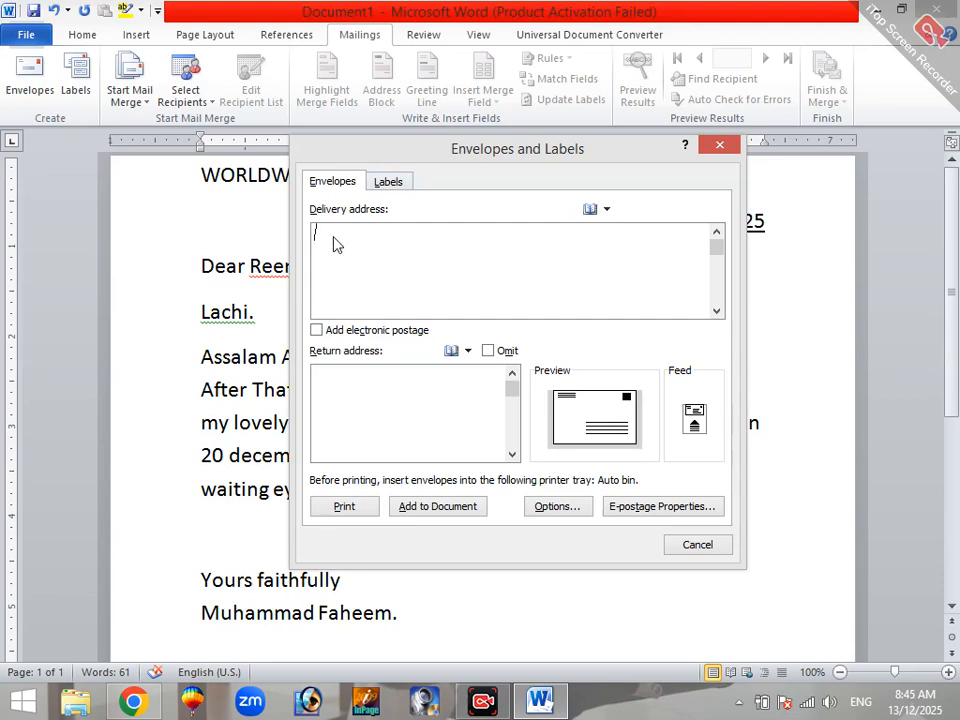
pyautogui.click(324, 238)
pyautogui.write('To miss Reema')
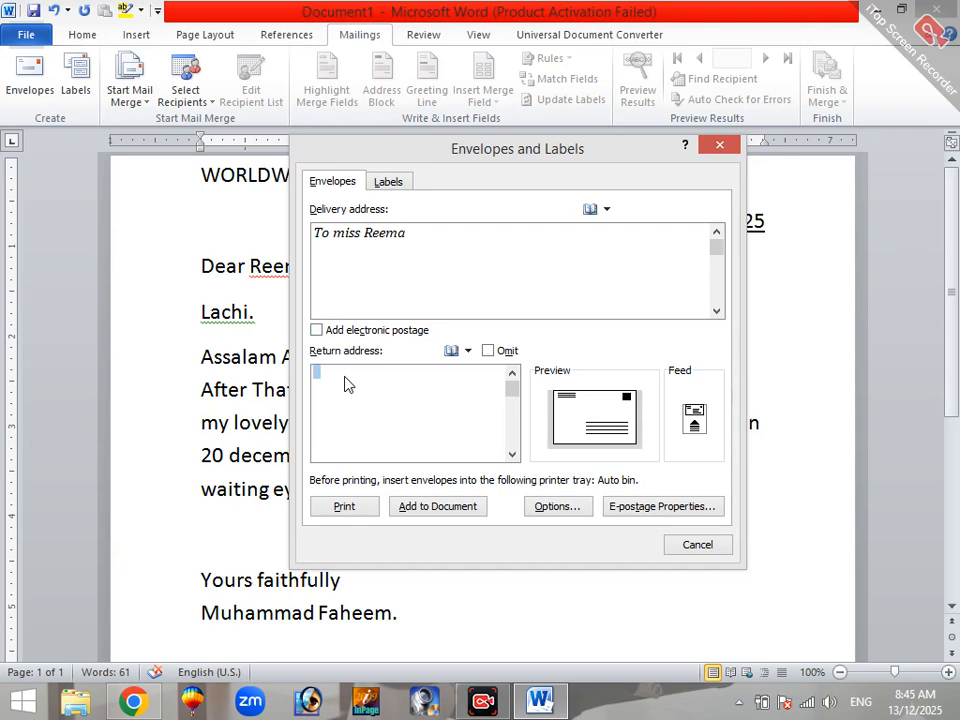
# Step: Enter the sender's full name in capitals as the envelope's return address
pyautogui.write('muh')
pyautogui.press('BackSpace')
pyautogui.press('BackSpace')
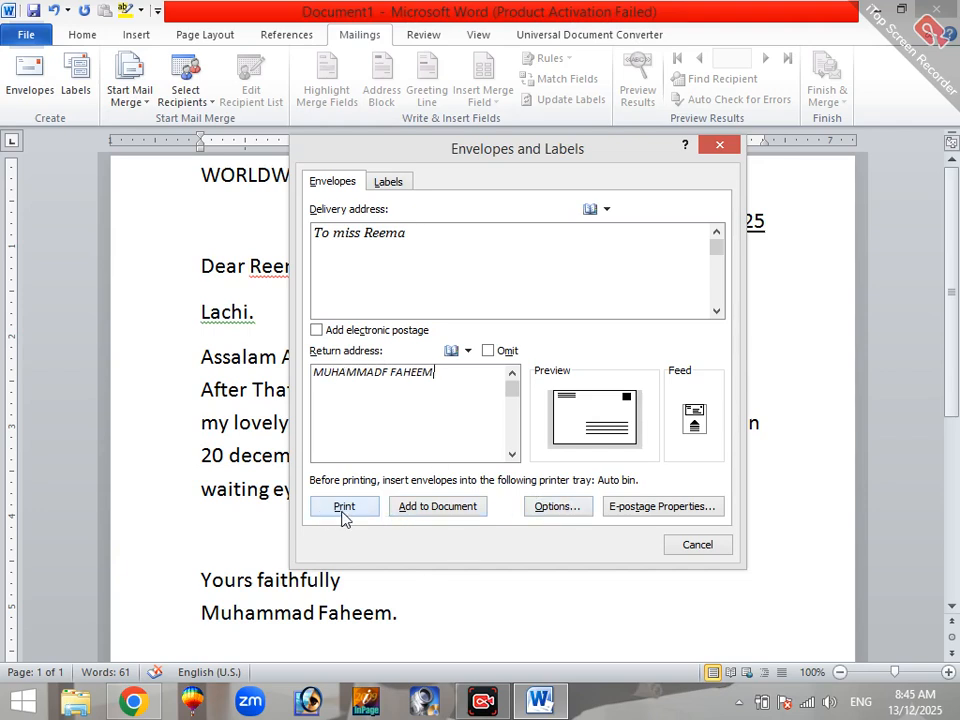
# Step: Set the envelope size to B4 (250 x 353 mm), and close the envelope setup without adding it to the document
pyautogui.click(557, 506)
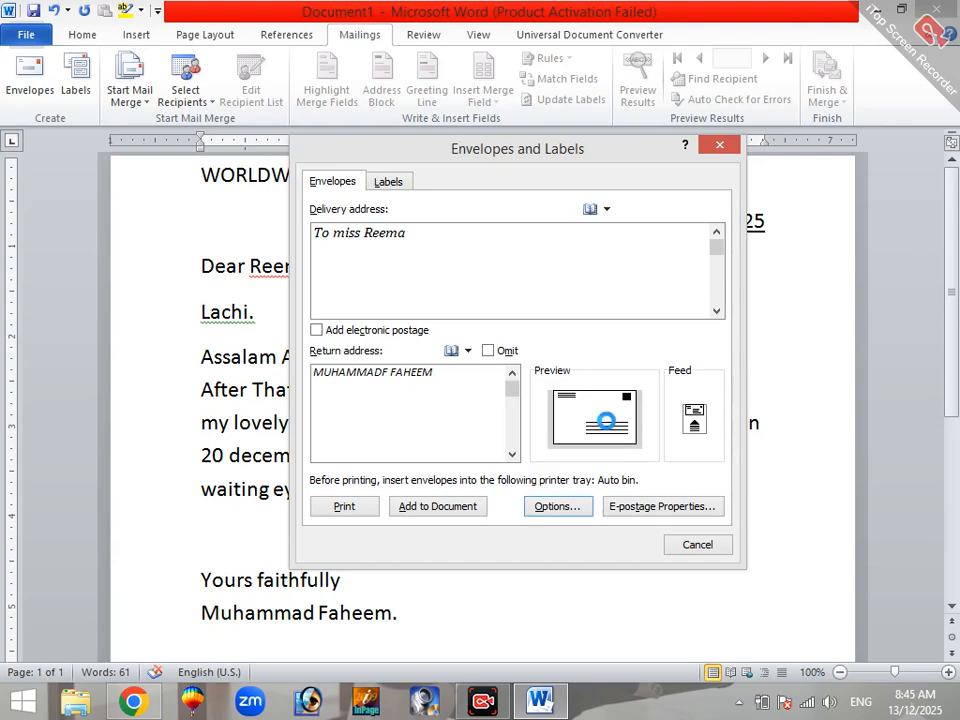
pyautogui.click(464, 222)
pyautogui.scroll(-2, 396, 336)
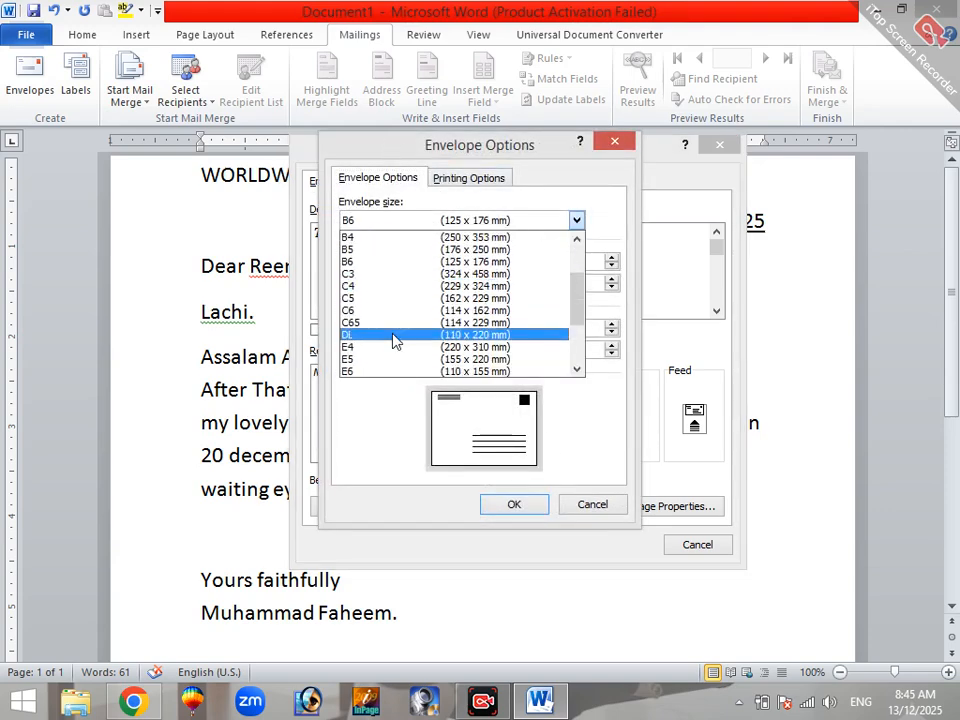
pyautogui.scroll(2, 426, 358)
pyautogui.click(448, 238)
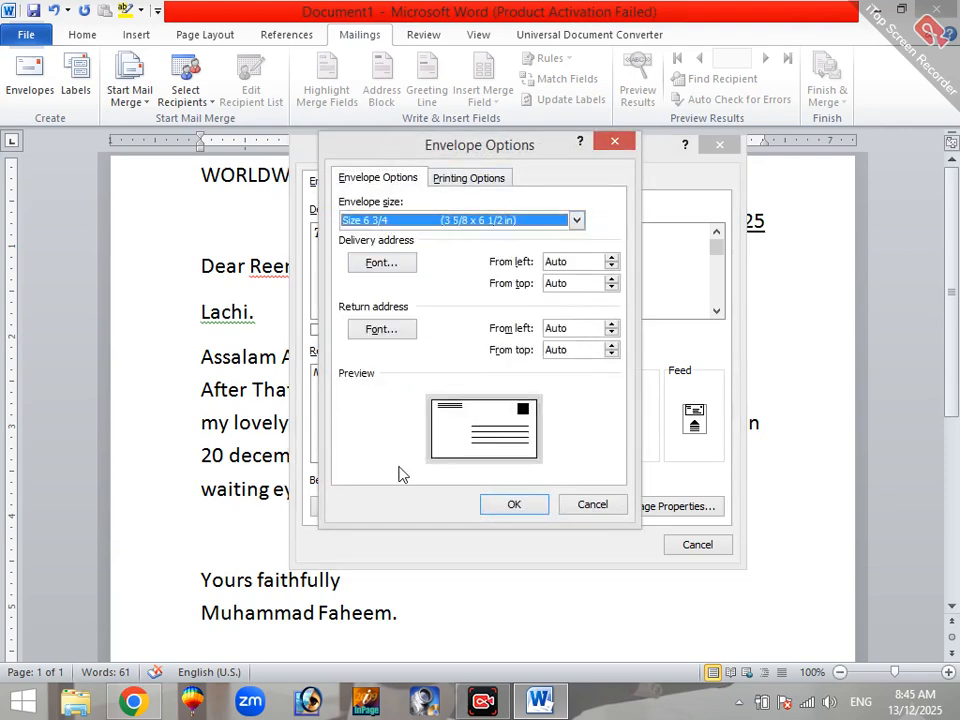
pyautogui.click(471, 229)
pyautogui.click(450, 310)
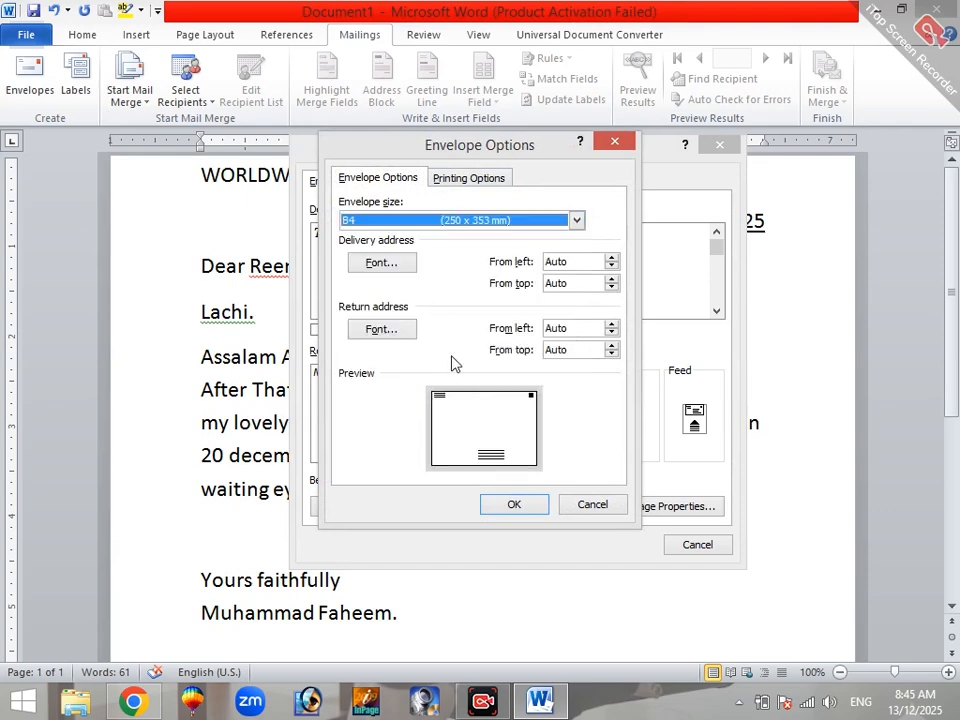
pyautogui.click(525, 507)
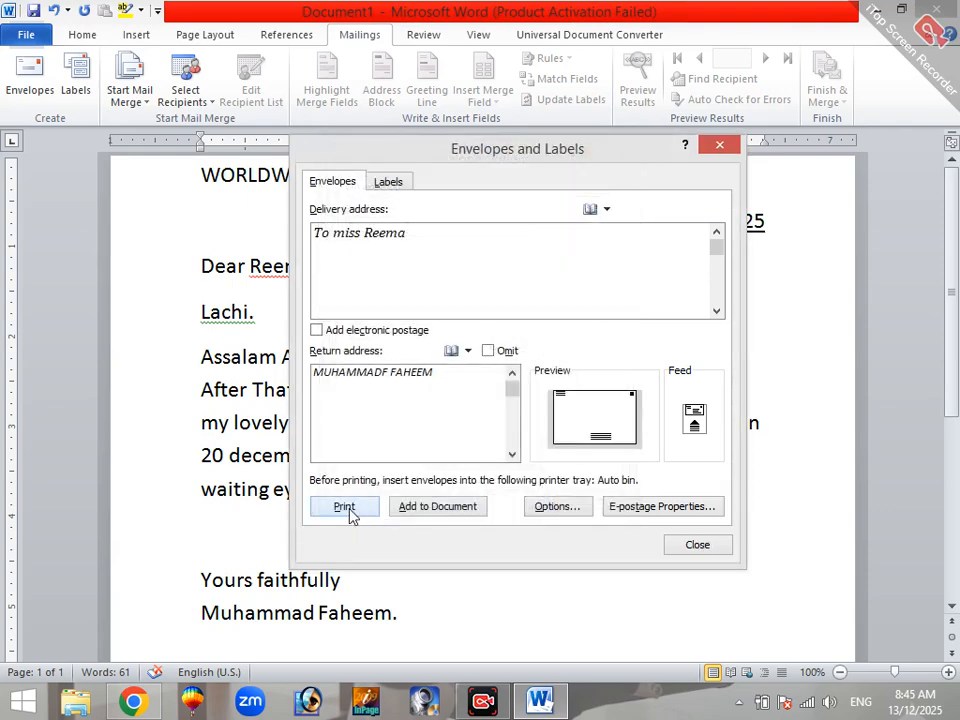
pyautogui.click(721, 147)
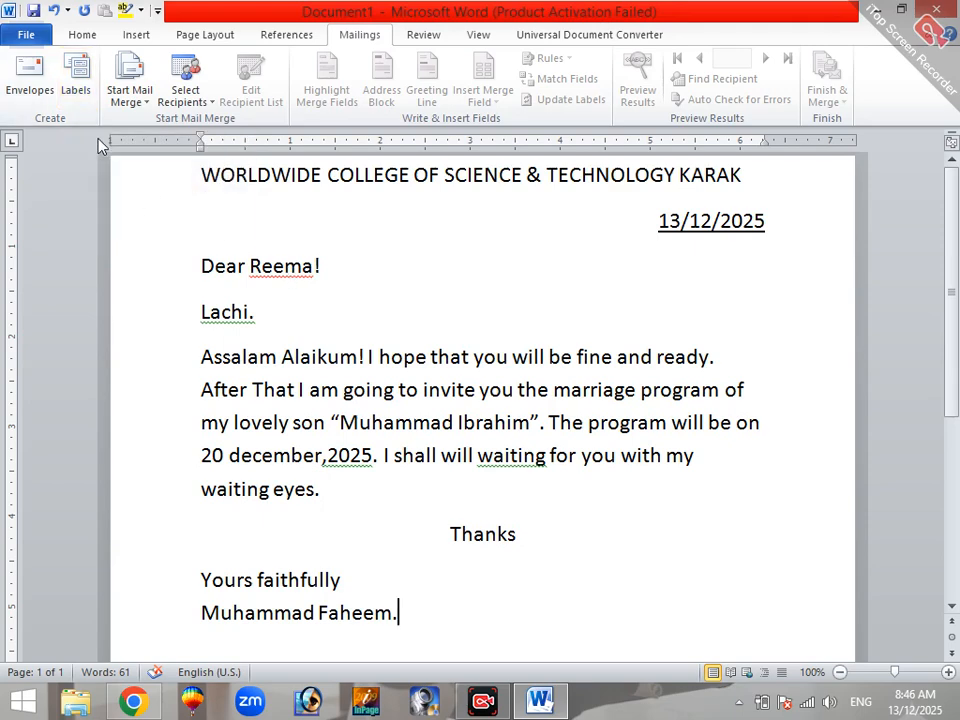
# Step: Start creating a label with an address of "TO MISS" followed by the recipient's name in capitals
pyautogui.click(80, 76)
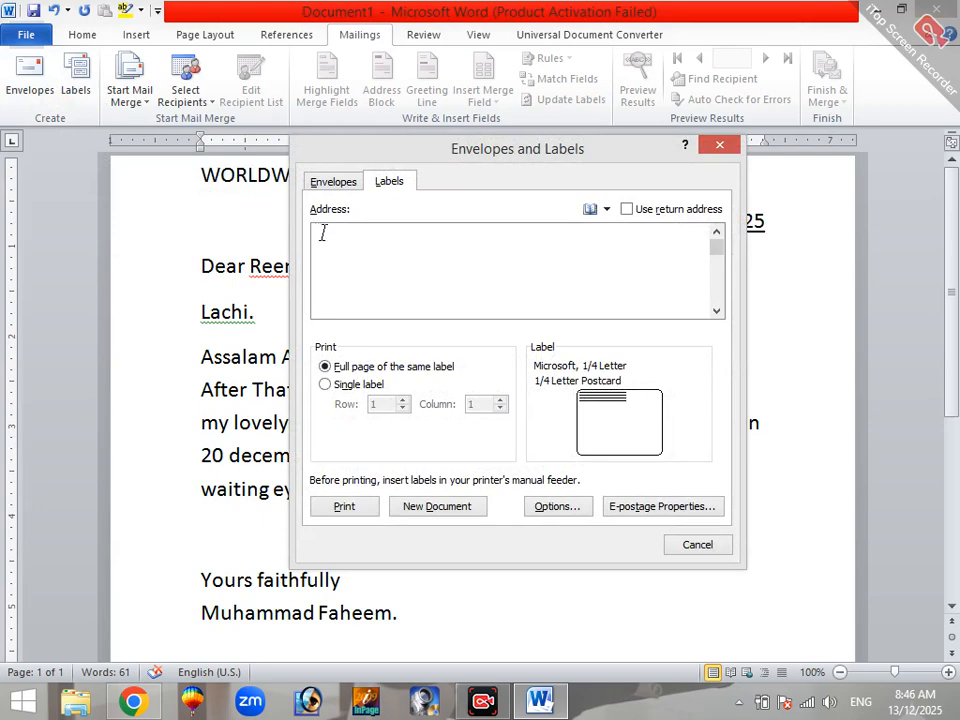
pyautogui.write('t')
pyautogui.press('BackSpace')
pyautogui.press('BackSpace')
pyautogui.press('BackSpace')
pyautogui.press('BackSpace')
pyautogui.press('BackSpace')
pyautogui.write('TO MISS REEA')
pyautogui.press('BackSpace')
pyautogui.write('M')
# Step: Try several Microsoft label products, settle on the 1/4 Letter postcard, and cancel the label setup
pyautogui.click(630, 422)
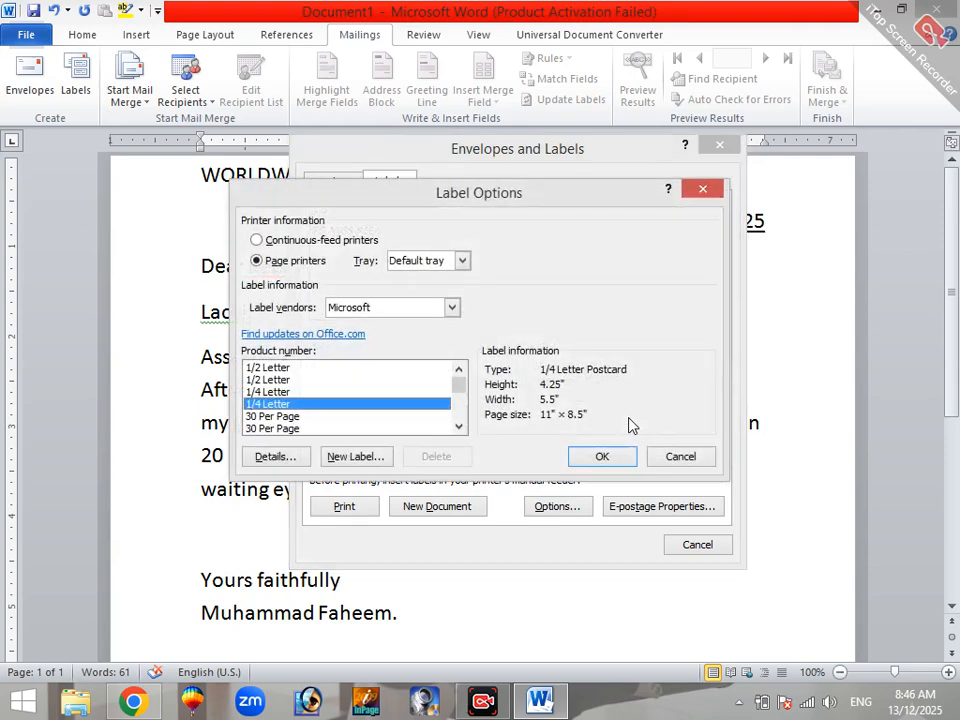
pyautogui.click(296, 418)
pyautogui.scroll(-3, 296, 410)
pyautogui.click(285, 392)
pyautogui.click(286, 416)
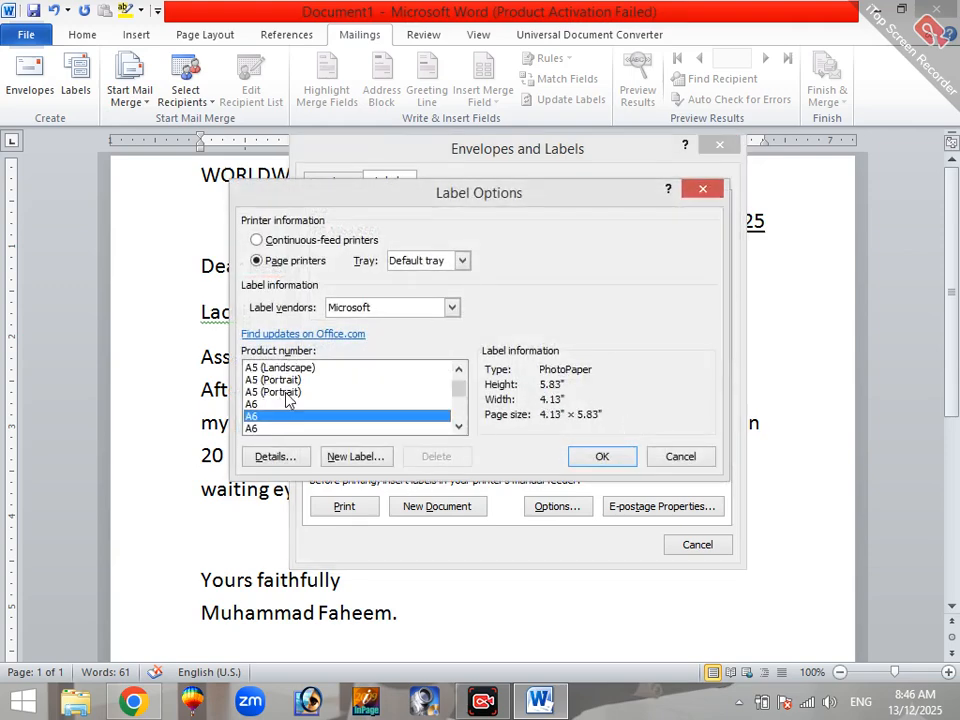
pyautogui.click(286, 392)
pyautogui.scroll(4, 289, 394)
pyautogui.click(289, 394)
pyautogui.scroll(1, 331, 414)
pyautogui.click(320, 406)
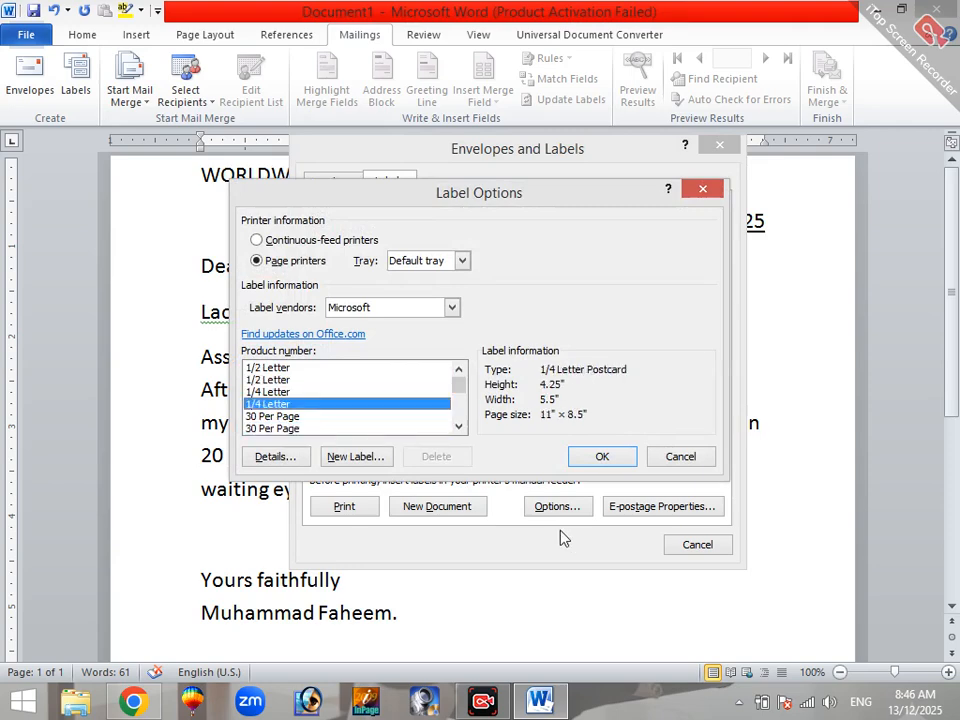
pyautogui.click(602, 456)
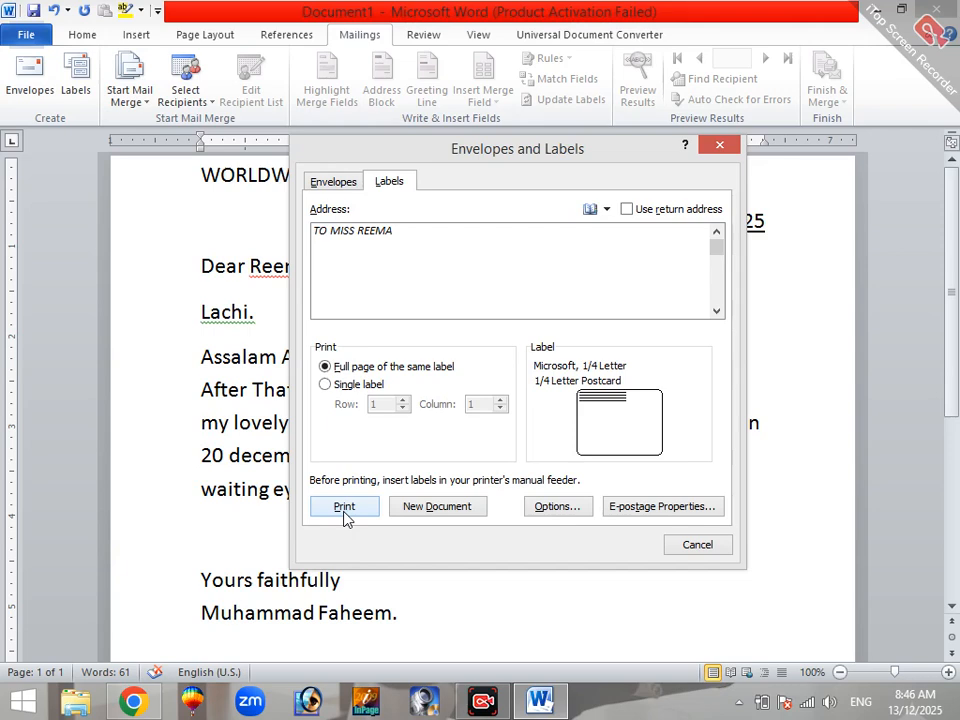
pyautogui.click(692, 548)
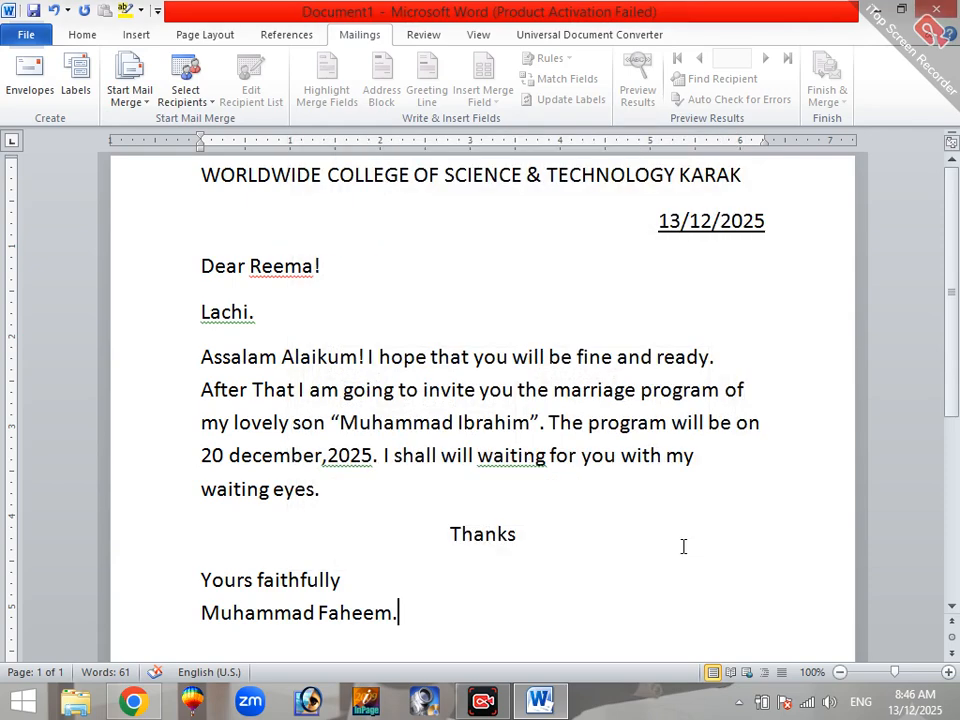
# Step: Insert a space before "2025" in the body paragraph, and replace the flagged "waiting" with the suggested "wait"
pyautogui.click(332, 466)
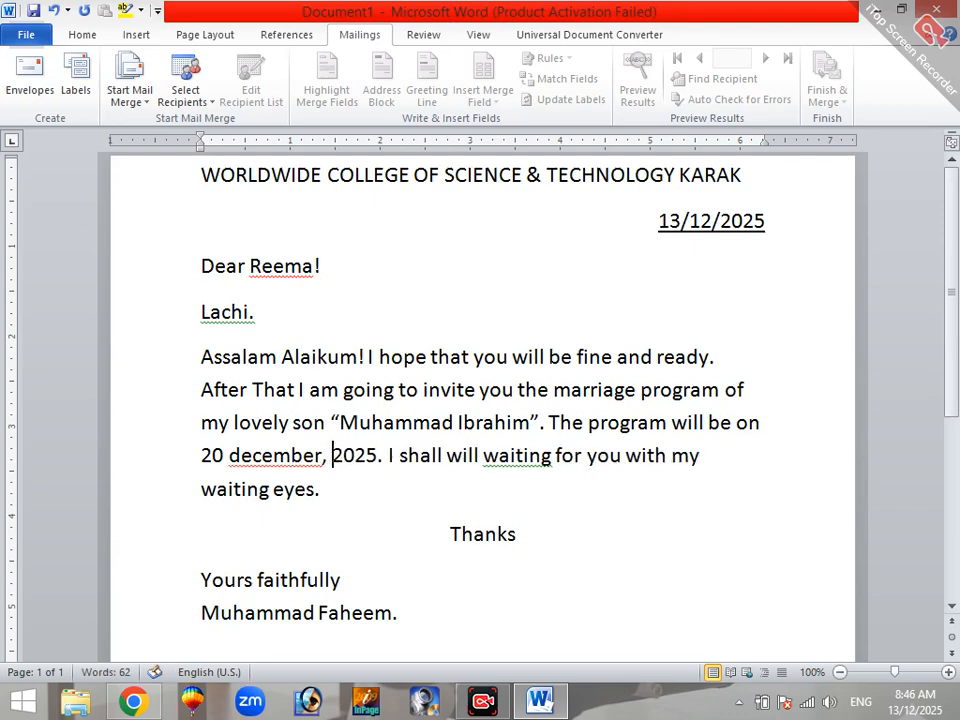
pyautogui.rightClick(546, 461)
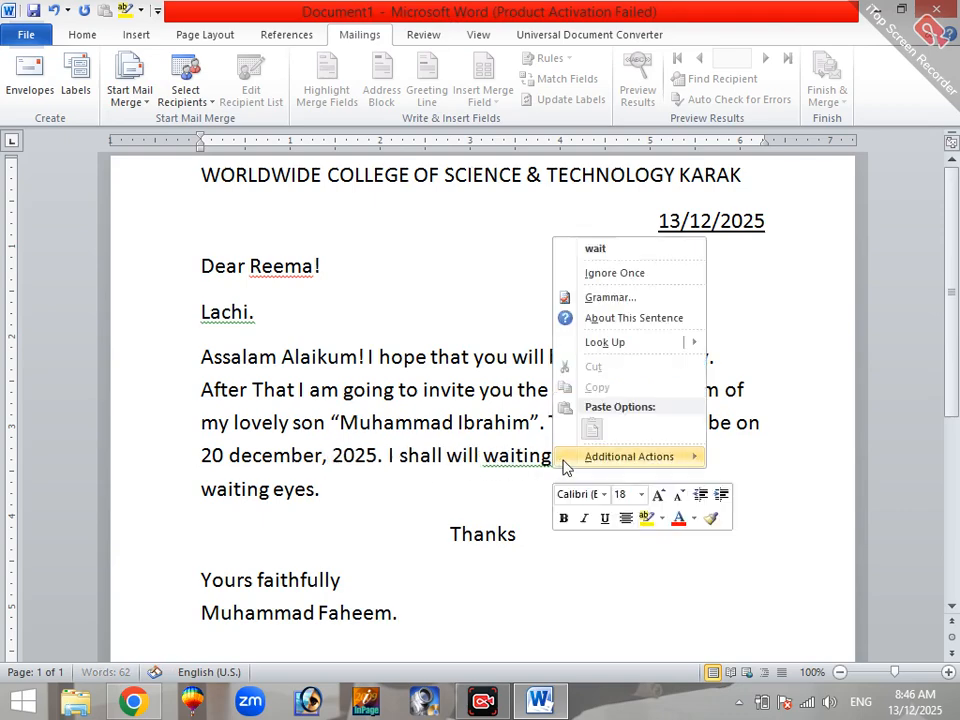
pyautogui.click(596, 248)
# Step: Ignore the verb-use grammar flag on "shall will" in the last body sentence
pyautogui.rightClick(482, 466)
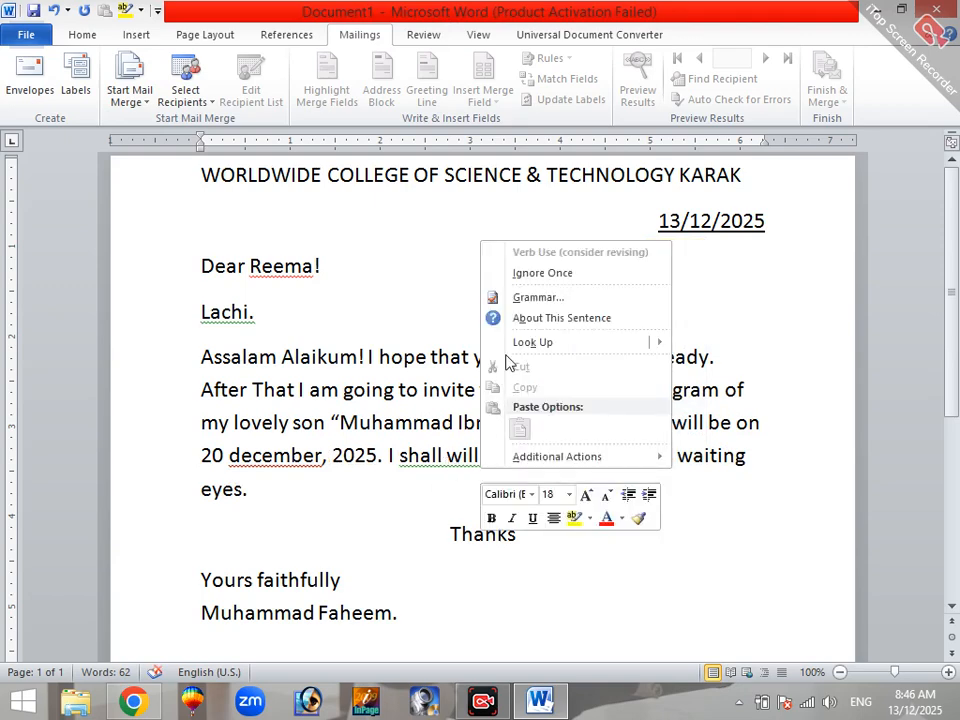
pyautogui.click(527, 272)
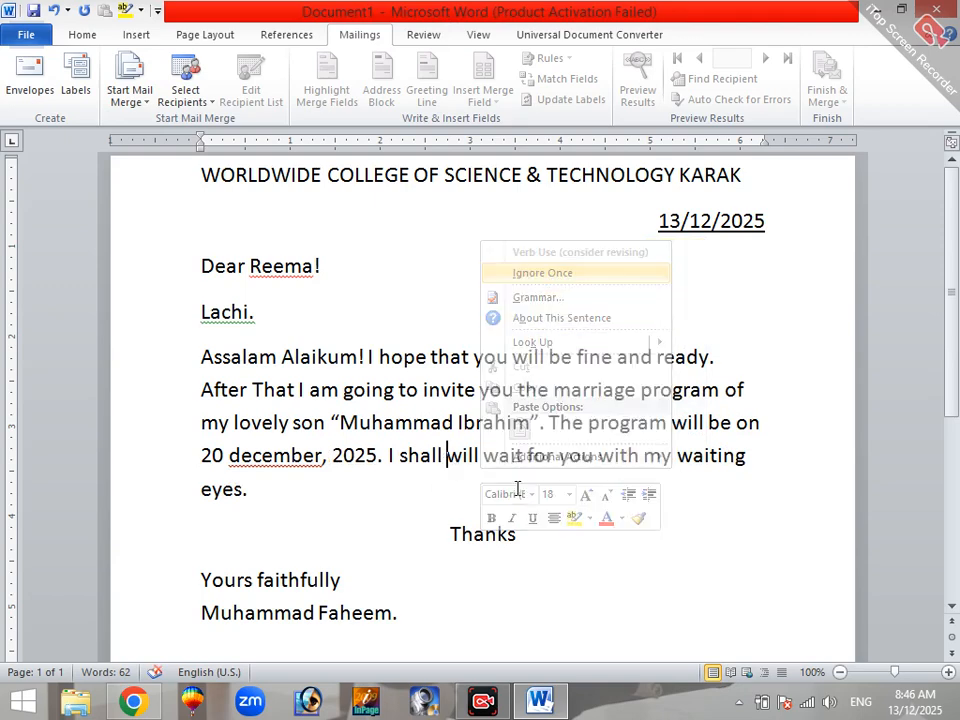
pyautogui.click(409, 624)
pyautogui.scroll(-1, 408, 643)
pyautogui.scroll(1, 408, 643)
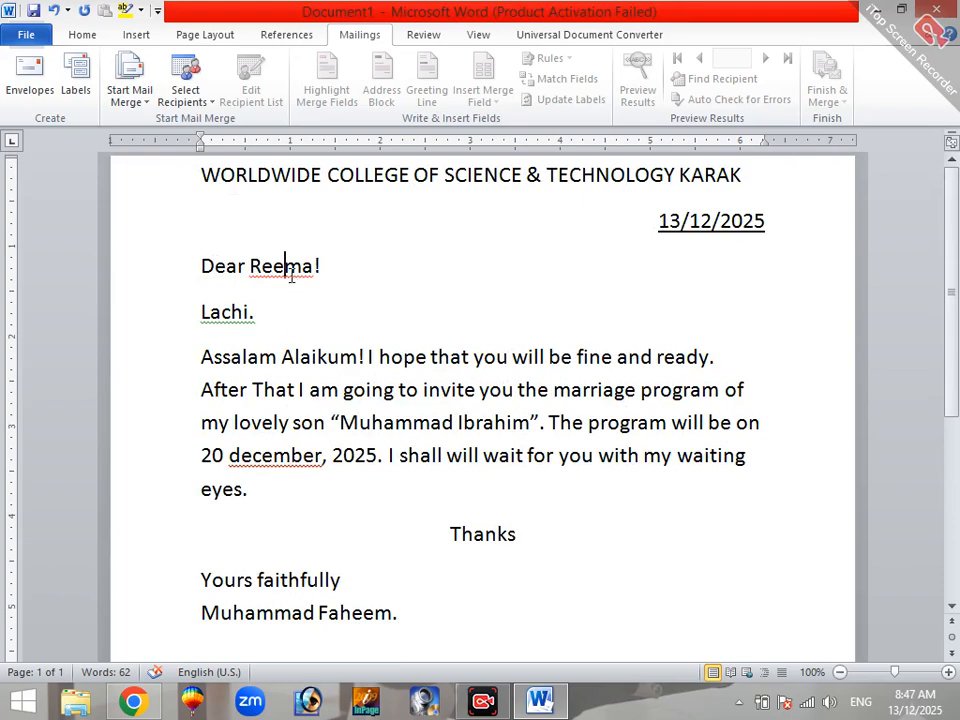
pyautogui.click(212, 320)
pyautogui.click(358, 317)
pyautogui.click(287, 272)
pyautogui.click(326, 310)
pyautogui.click(315, 268)
pyautogui.click(382, 422)
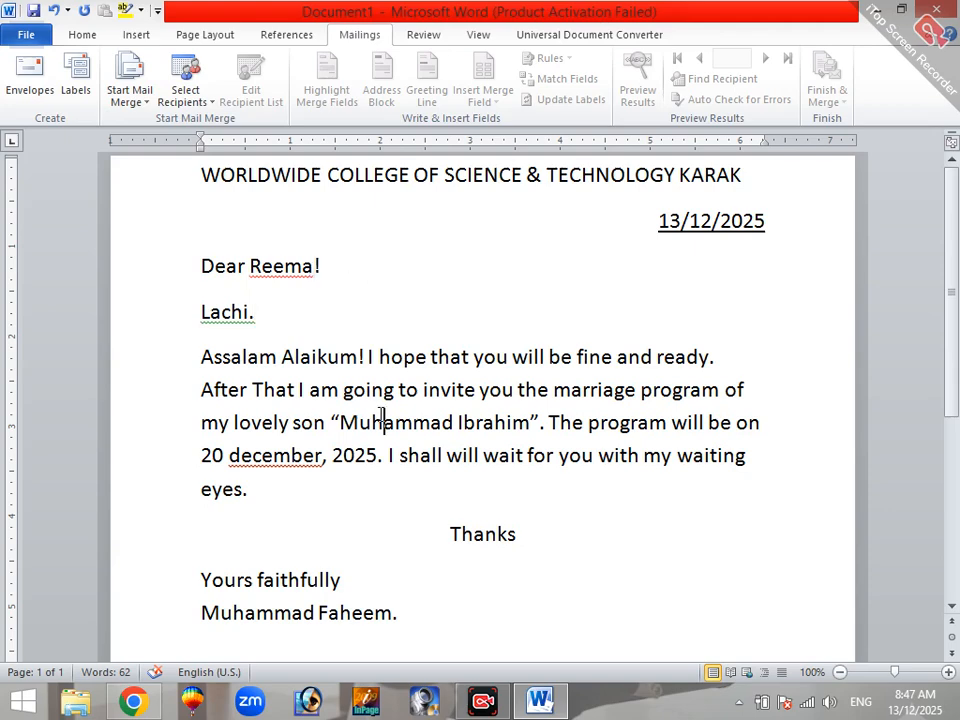
# Step: Correct "december" in the body paragraph to the suggested spelling "December"
pyautogui.rightClick(312, 465)
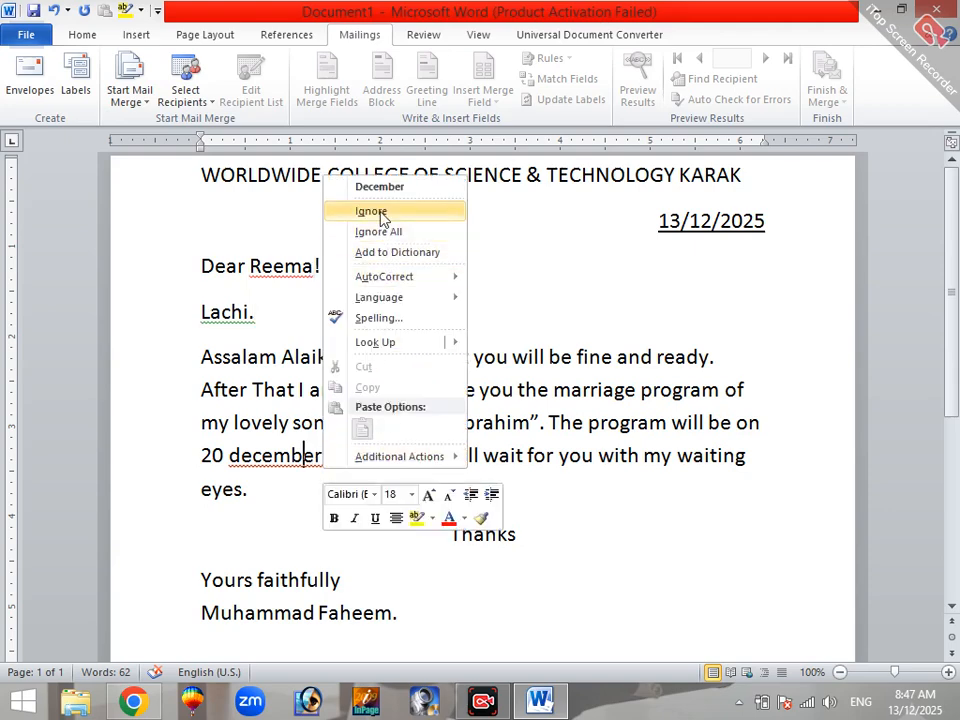
pyautogui.click(368, 185)
pyautogui.click(378, 465)
pyautogui.click(484, 466)
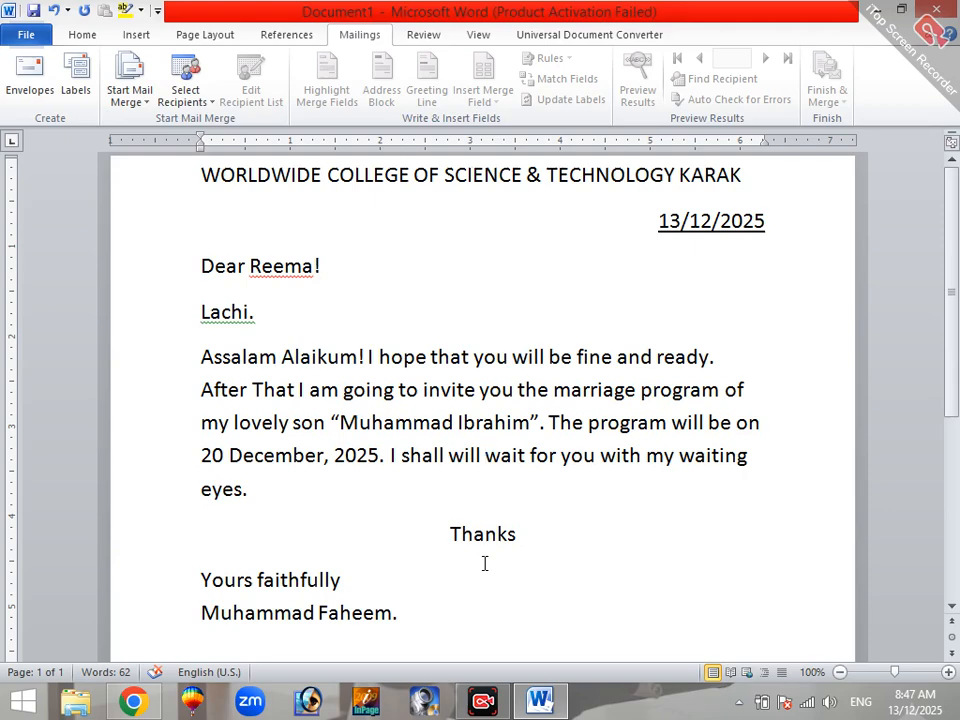
pyautogui.click(390, 456)
pyautogui.click(416, 611)
pyautogui.click(431, 594)
pyautogui.click(152, 103)
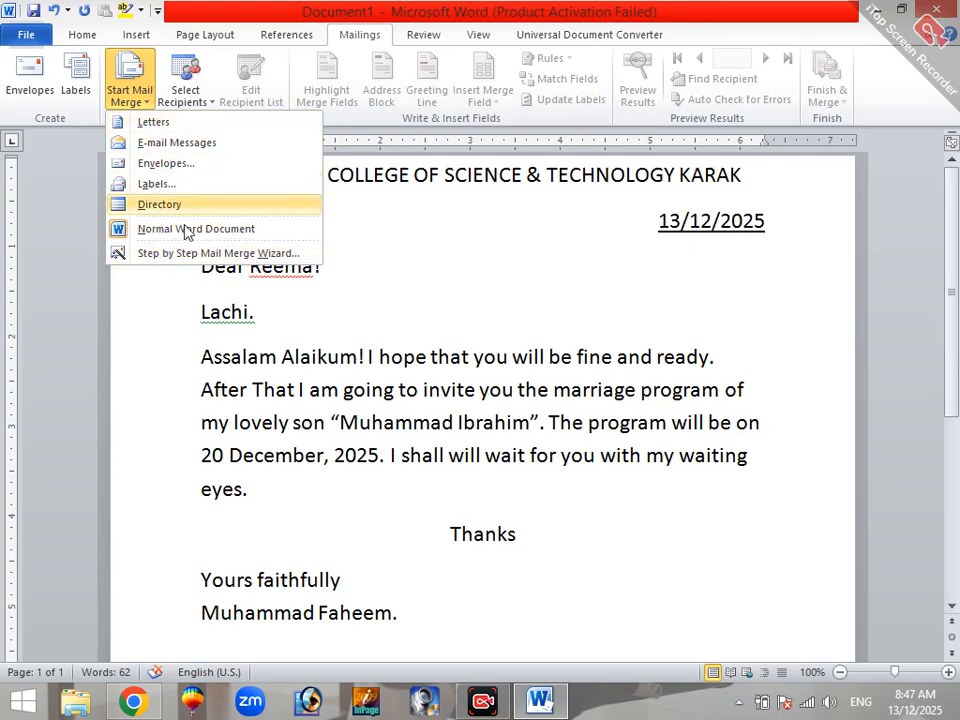
pyautogui.click(427, 298)
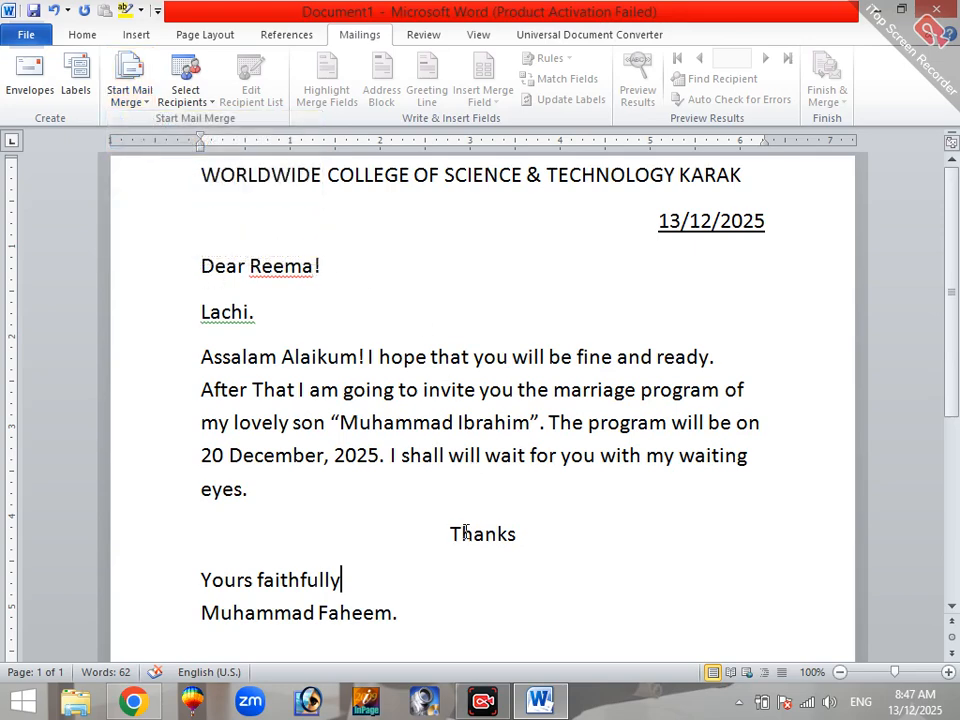
pyautogui.click(420, 620)
pyautogui.moveTo(420, 623); pyautogui.dragTo(446, 570)
pyautogui.click(285, 229)
pyautogui.scroll(3, 452, 598)
pyautogui.click(459, 628)
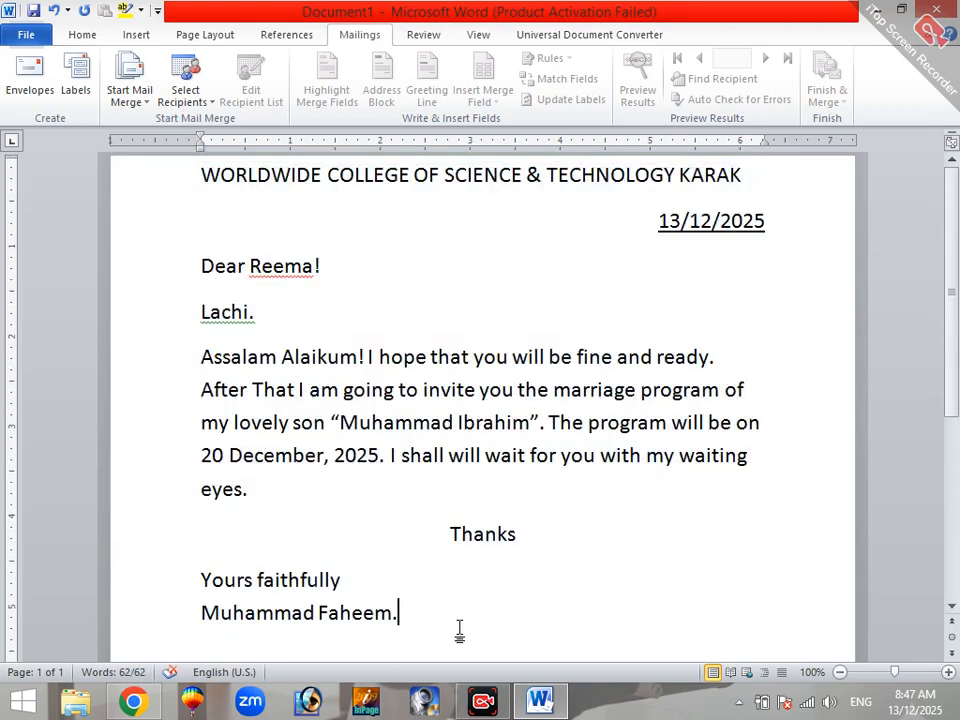